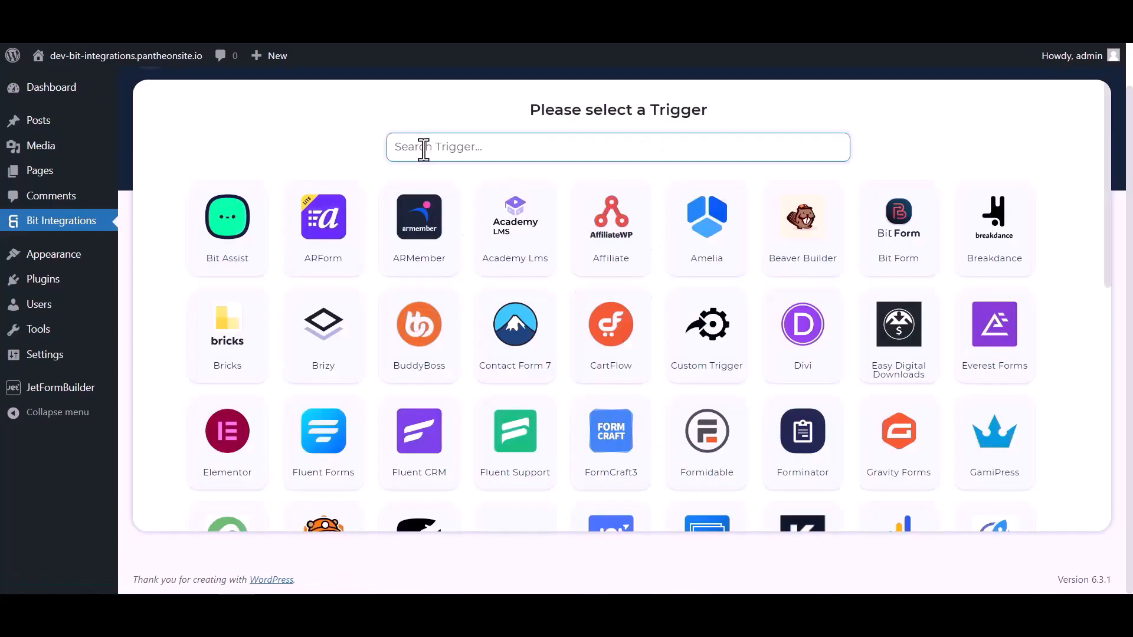
- Pick JetForm Builder as the trigger, copy its webhook URL and start fetching test data
click(423, 147)
text(jet)
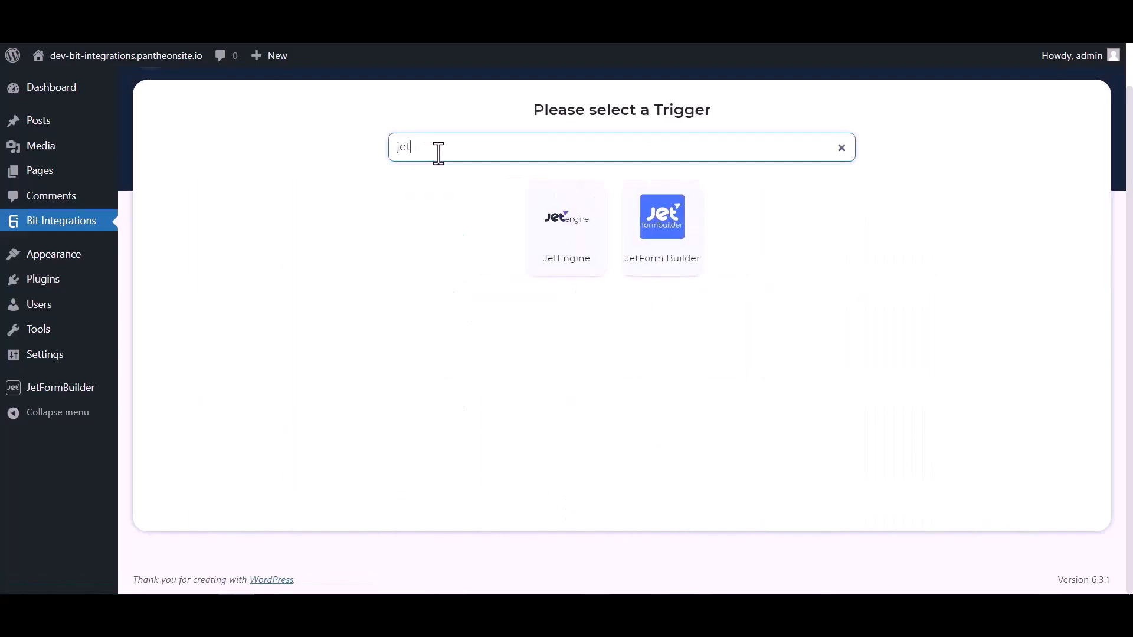
click(664, 253)
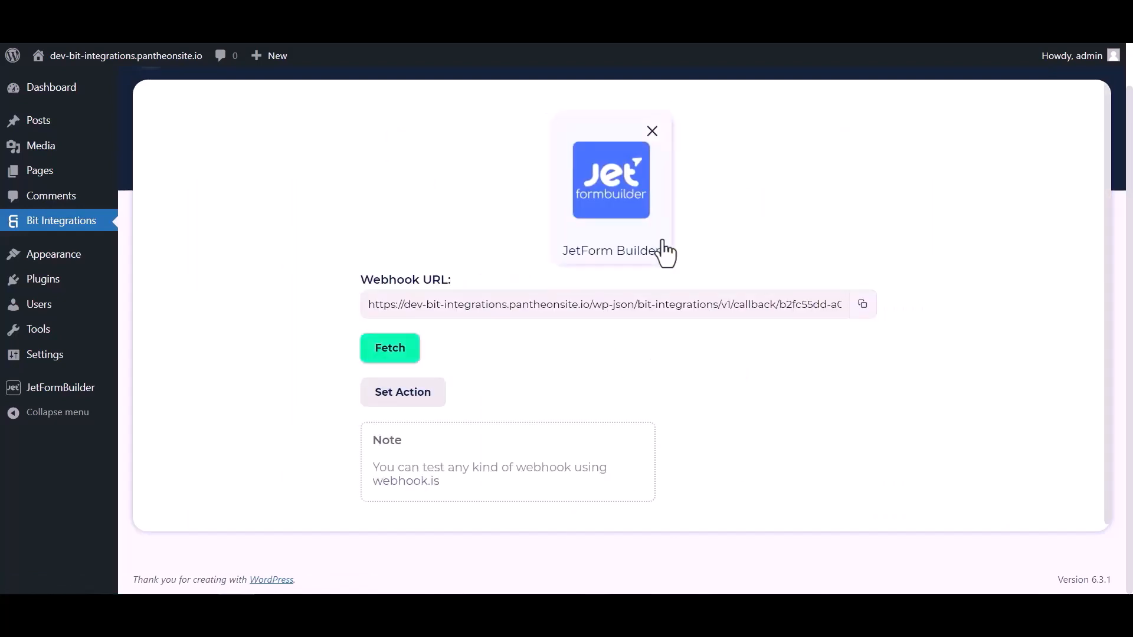
click(862, 304)
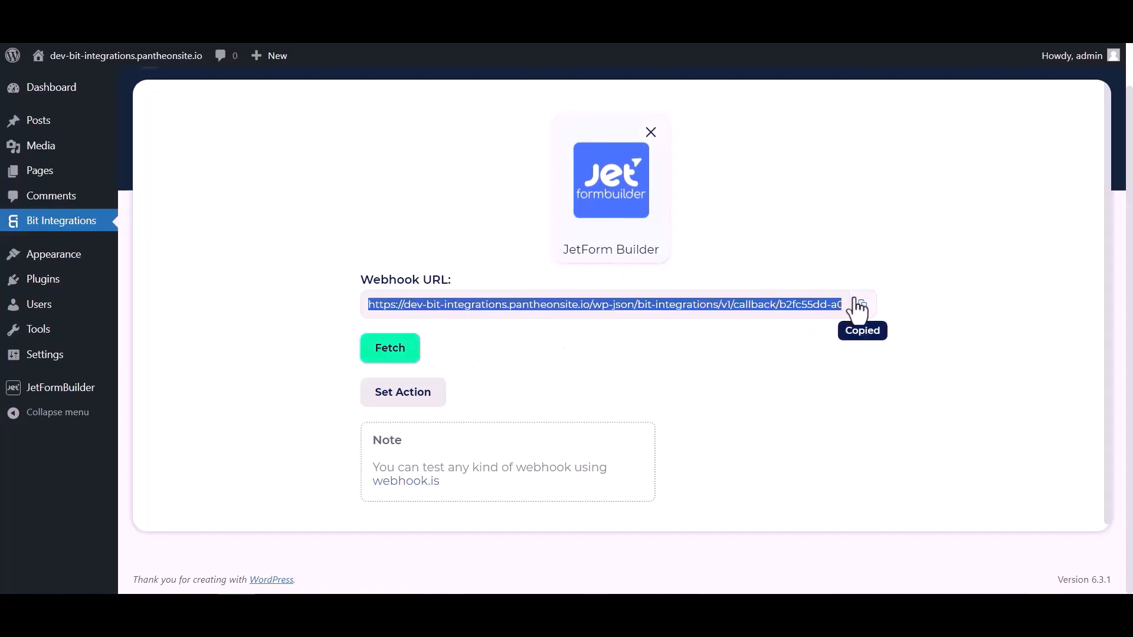
click(399, 354)
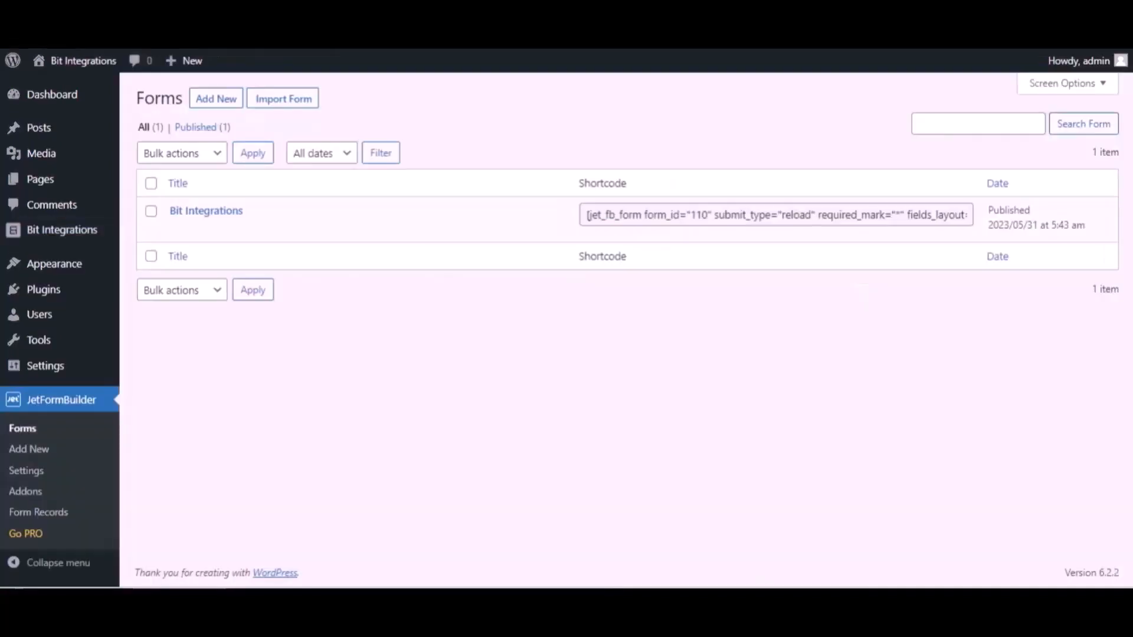
- Open the Bit Integrations form for editing and expand its Post Submit Actions settings
mouse_move(263, 213)
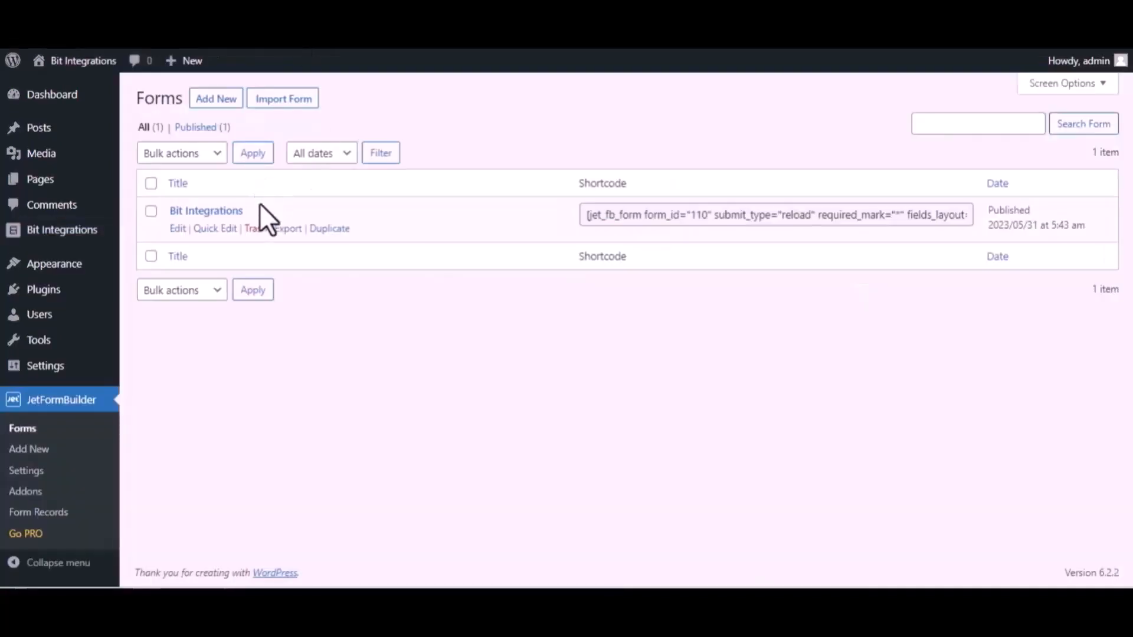
click(177, 229)
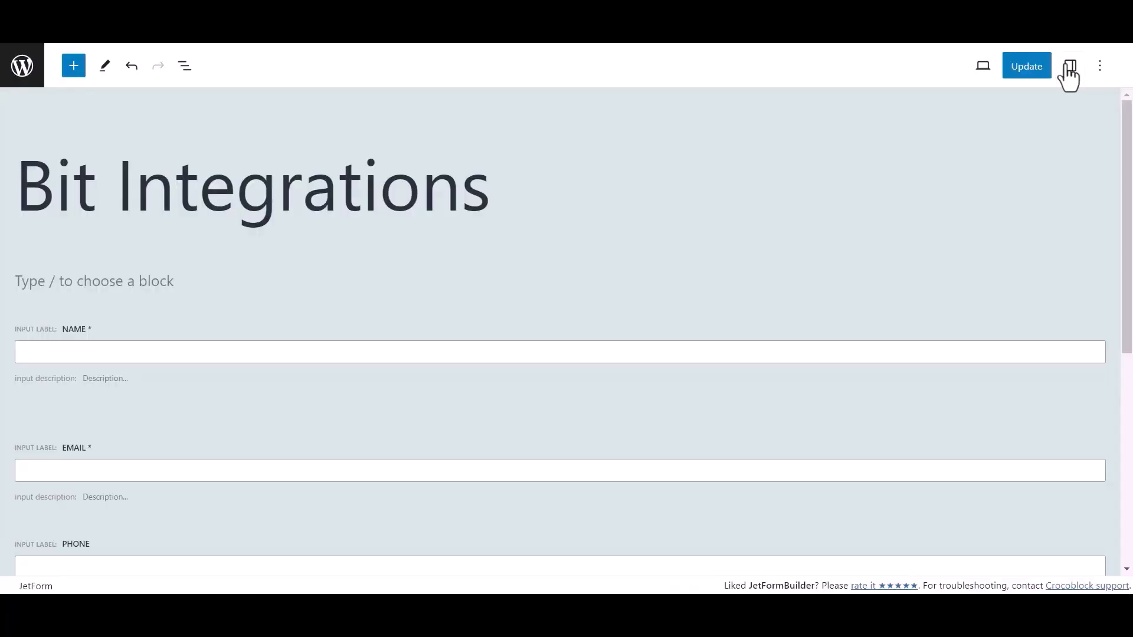
click(1068, 63)
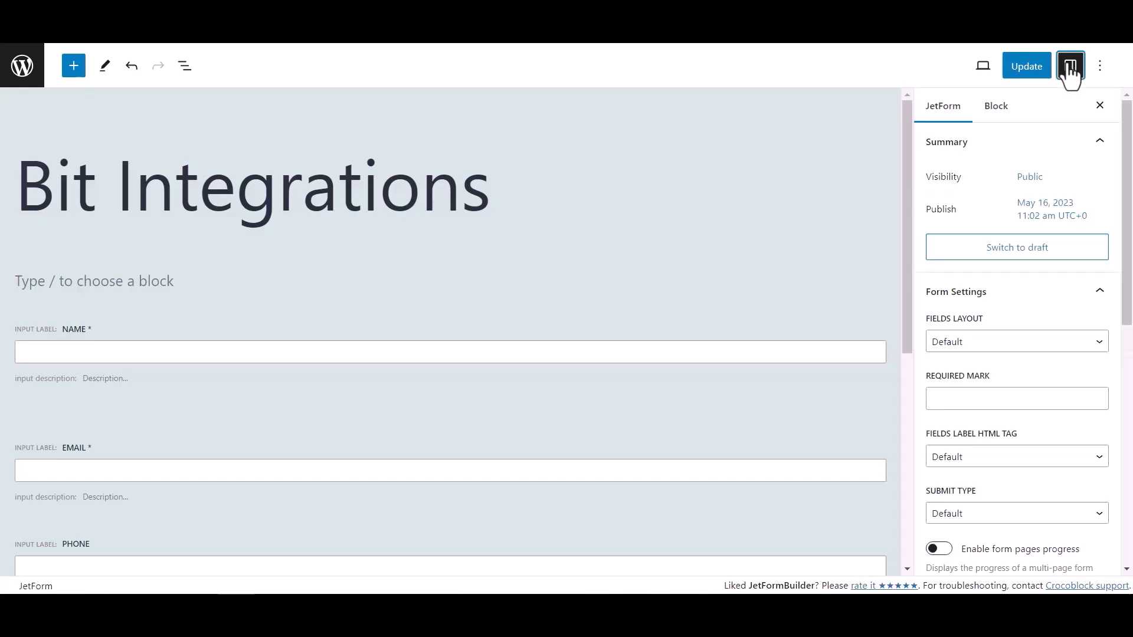
scroll(983, 327, down, 6)
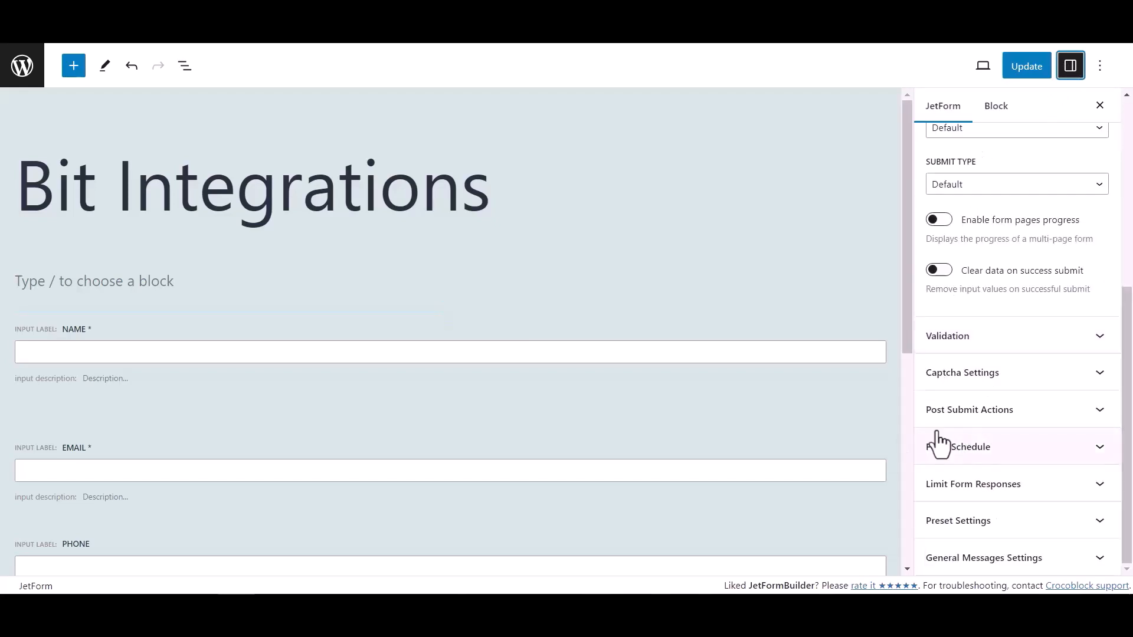
click(1068, 420)
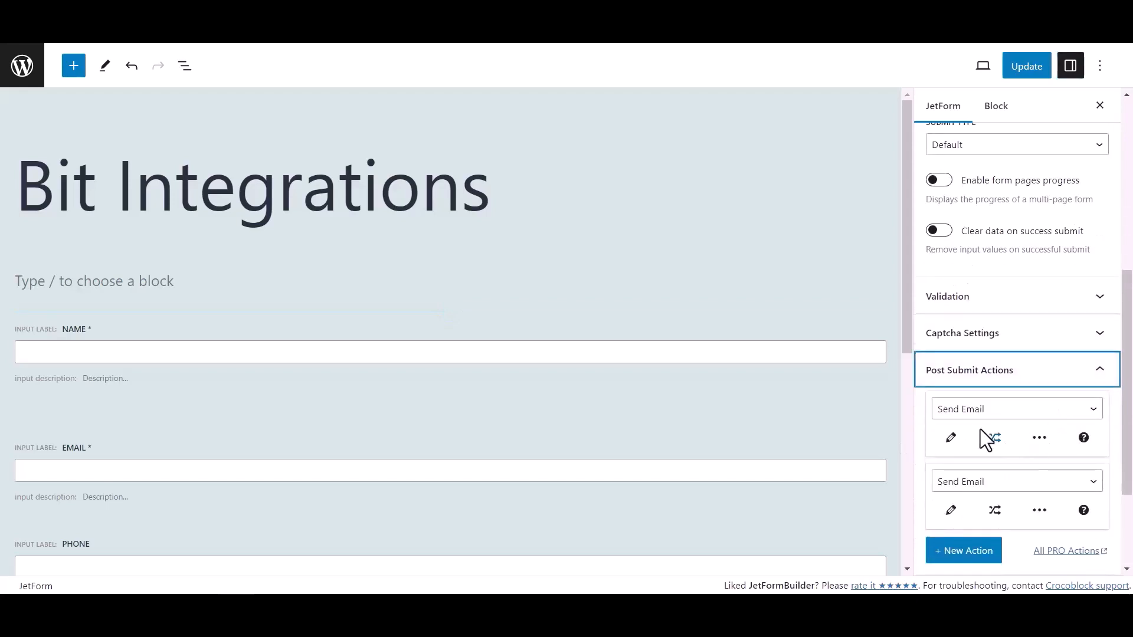
- Make the first post-submit action Call Webhook with the copied URL and update the form
click(980, 414)
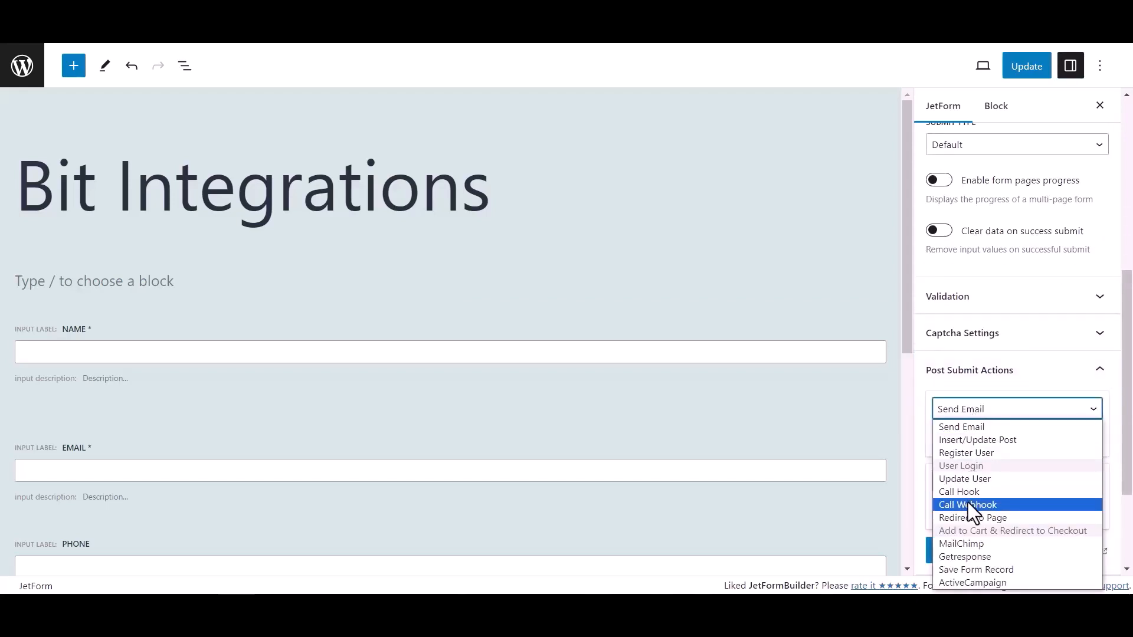
click(968, 506)
click(959, 439)
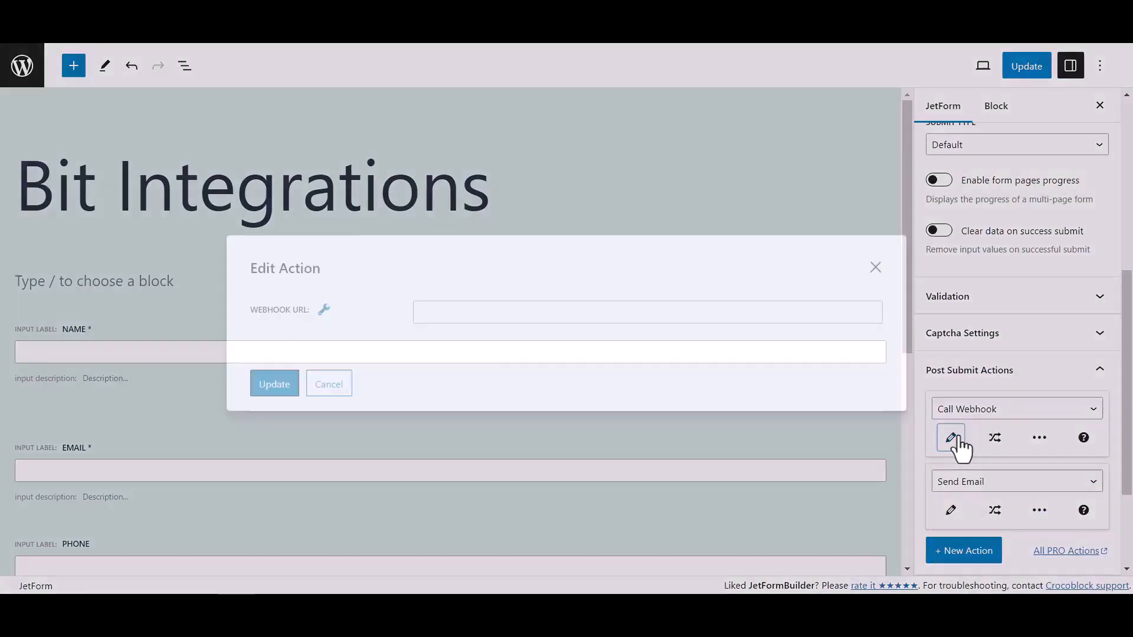
click(524, 313)
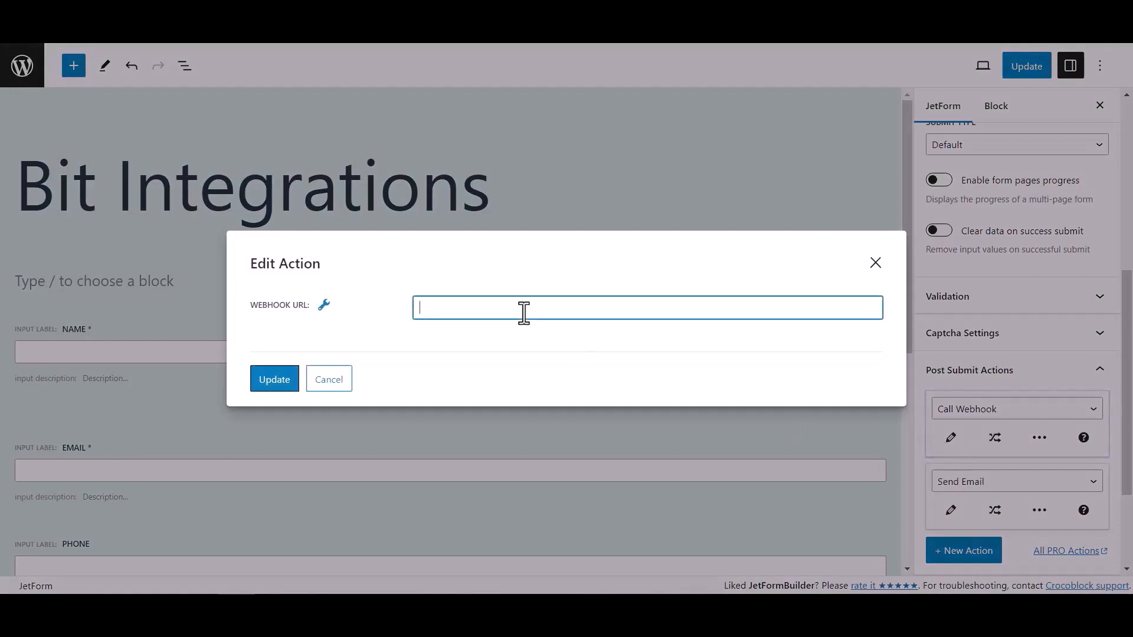
key(ctrl+v)
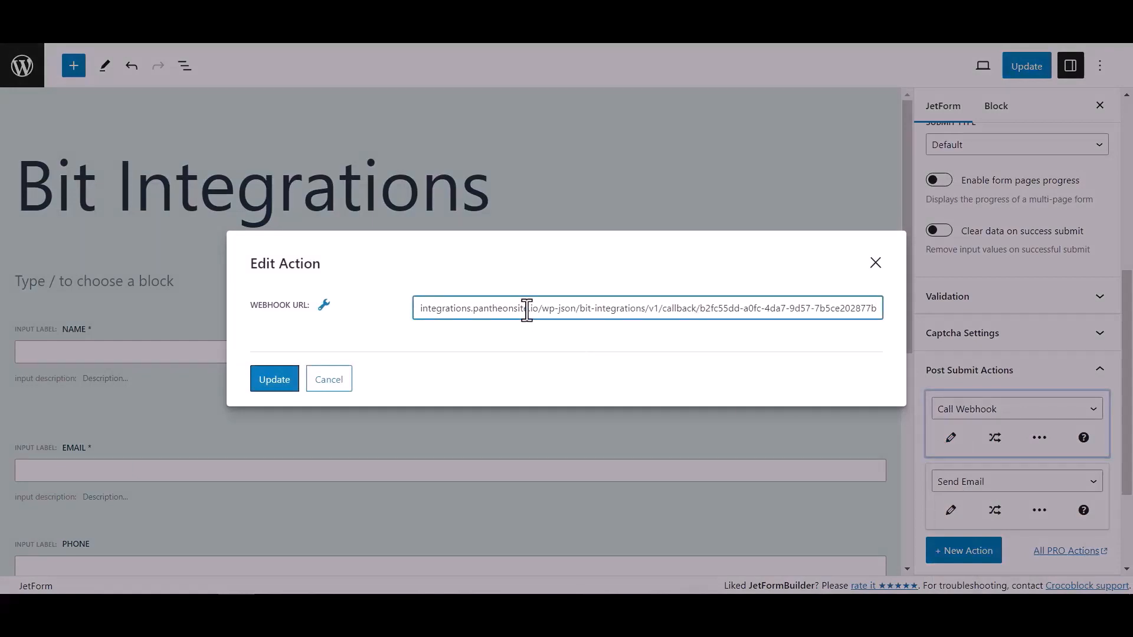
click(291, 381)
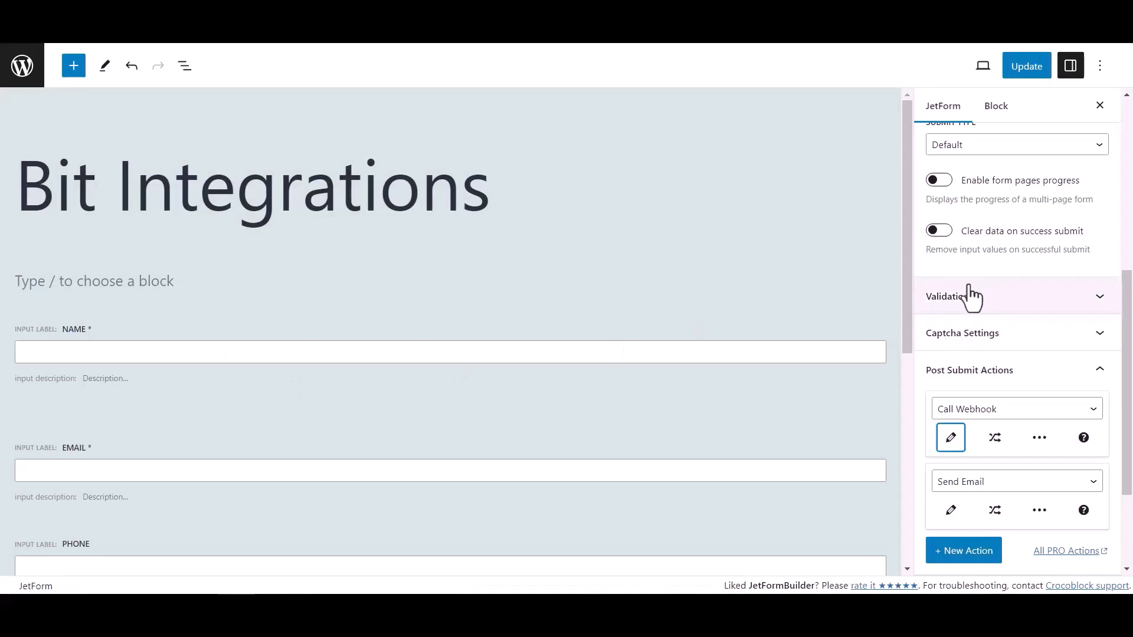
click(1037, 69)
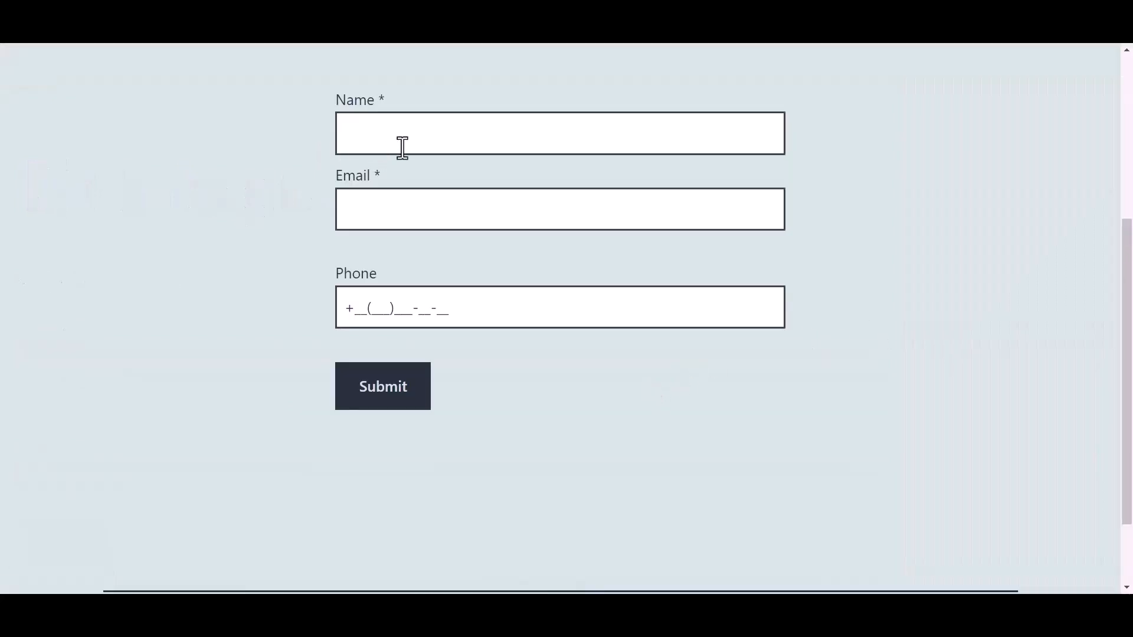
- Submit the live form with name 'Bit Integrations', a support e-mail address and a +44 phone number
click(425, 136)
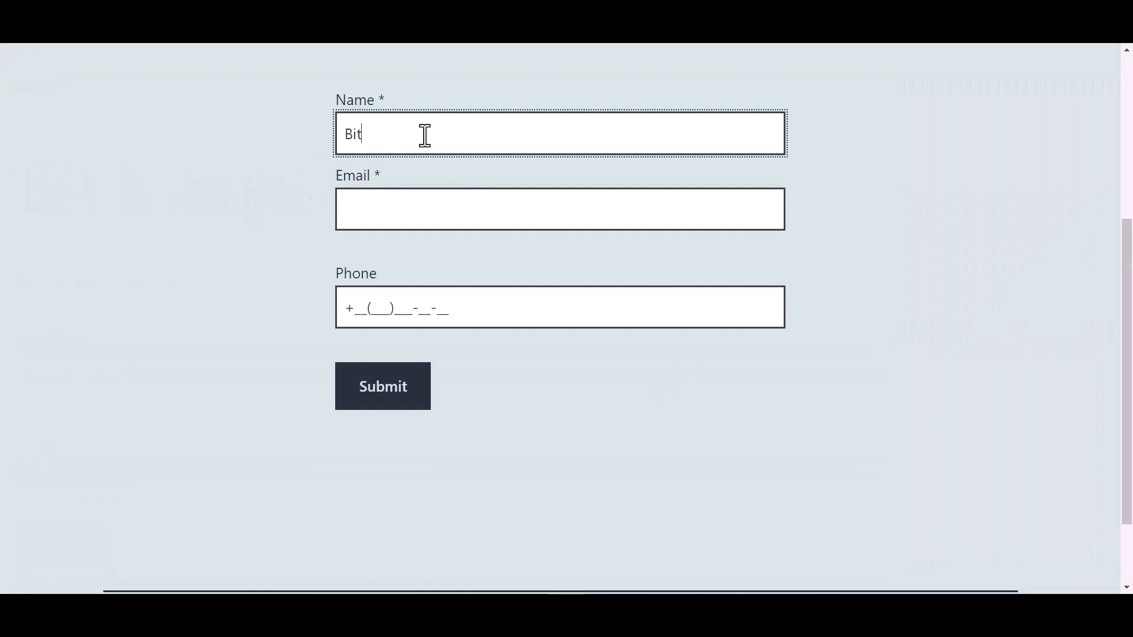
text(Bit Integrations)
key(Tab)
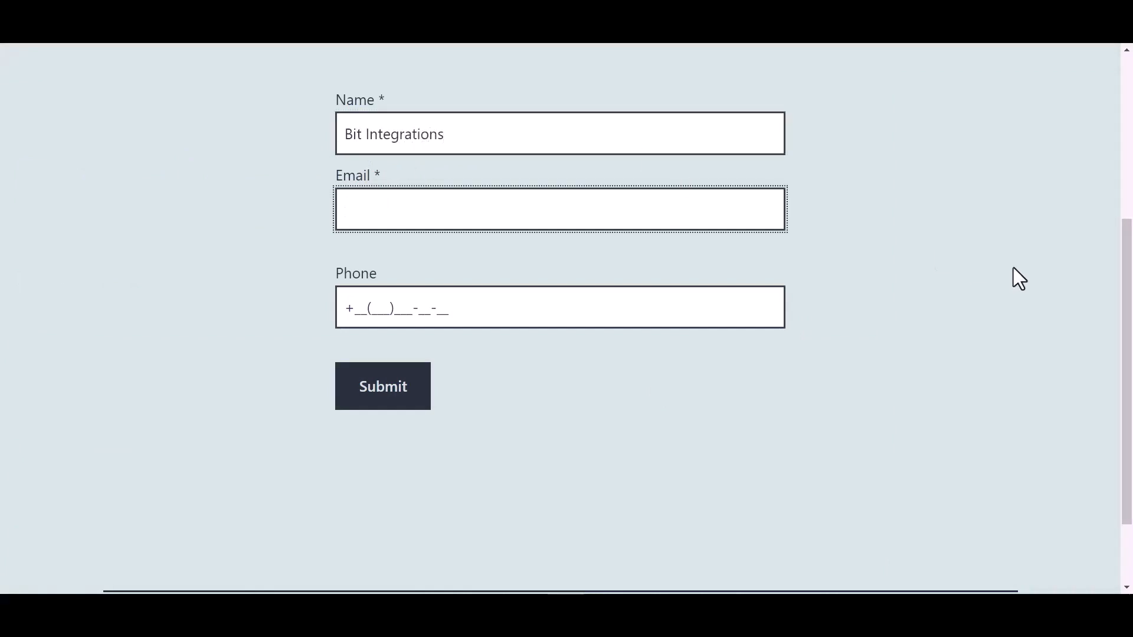
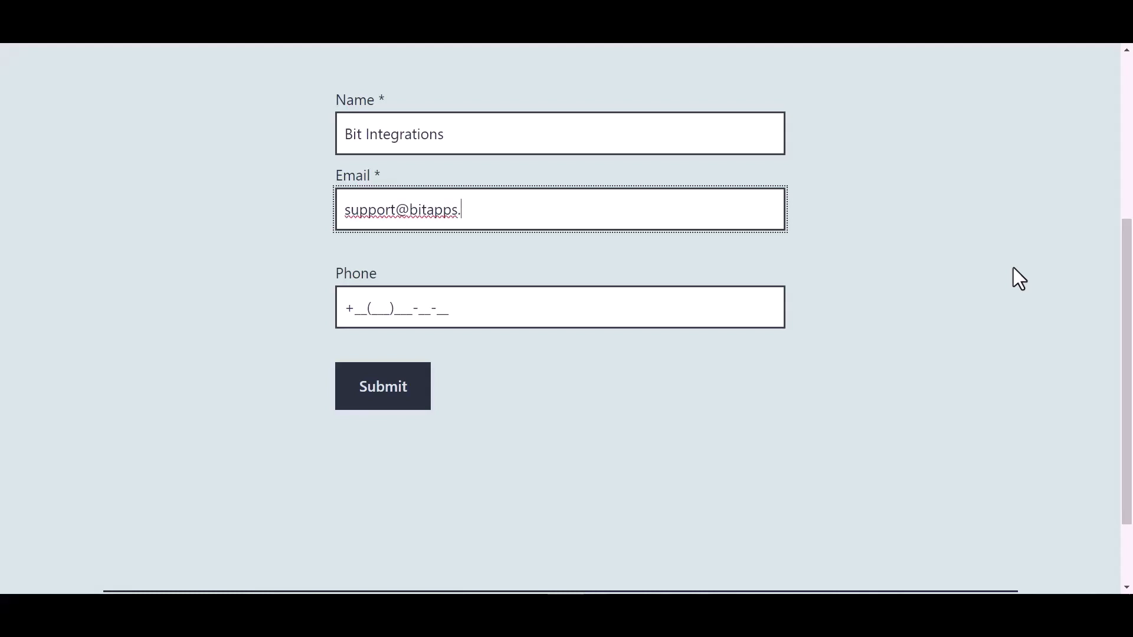
click(437, 308)
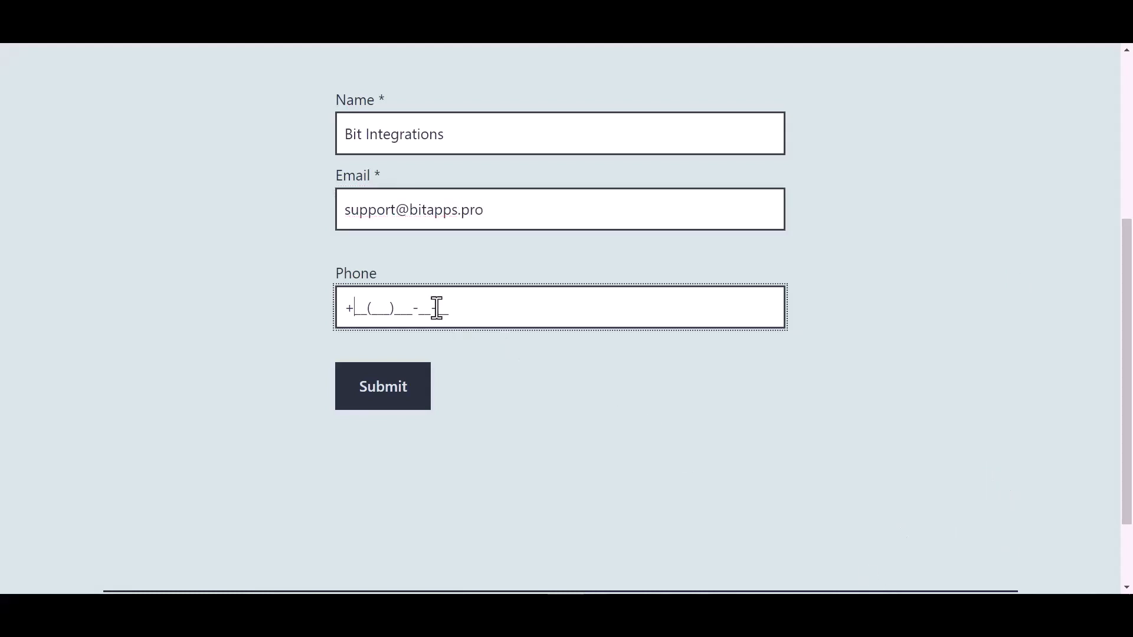
text(44(455)566-6)
click(389, 396)
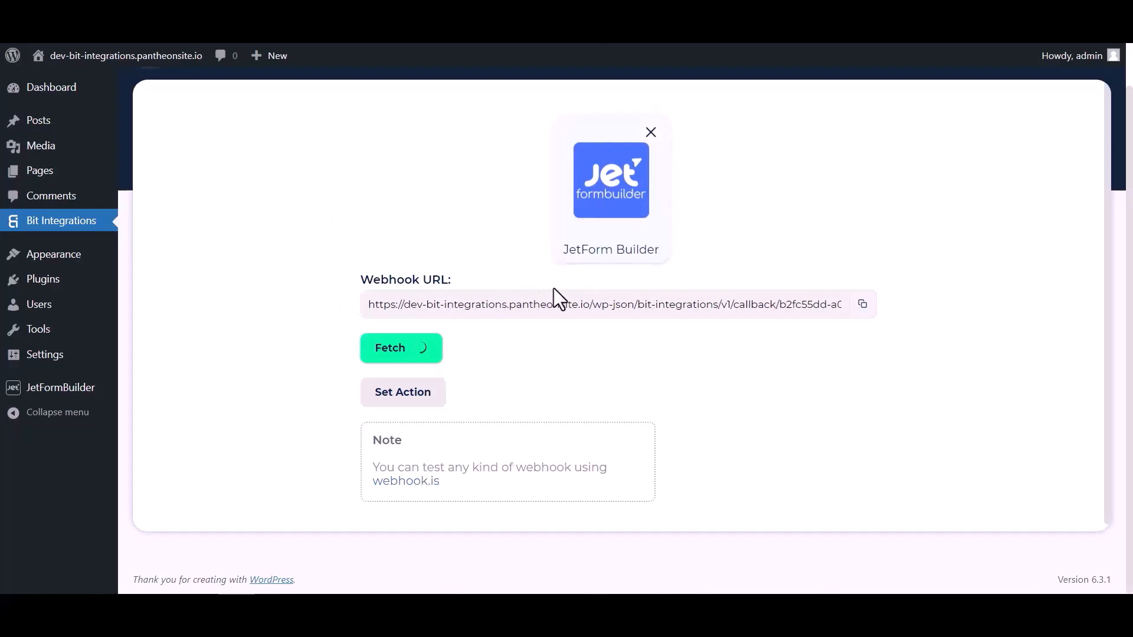
- Review the fetched webhook response fields, then go to the action app search
scroll(586, 361, down, 4)
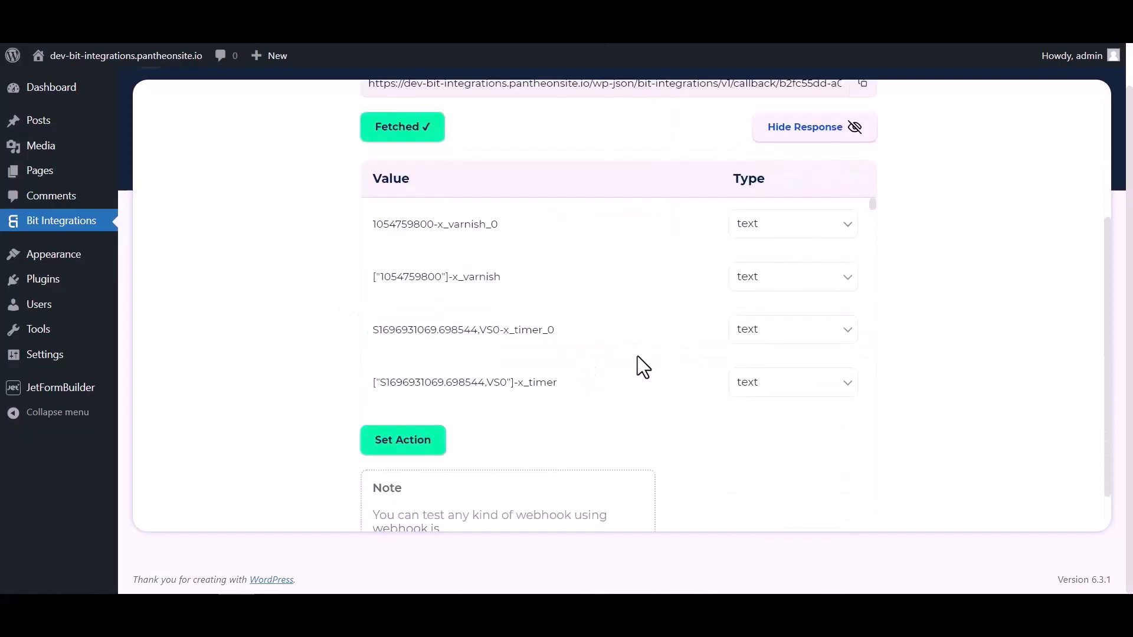
scroll(615, 236, down, 8)
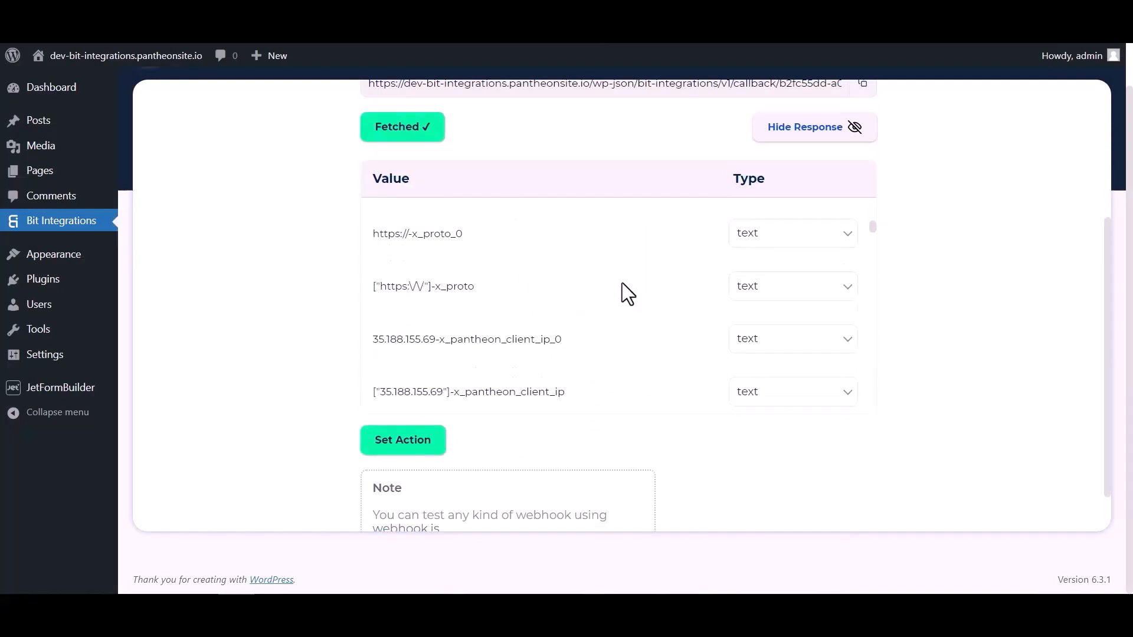
scroll(622, 282, down, 10)
scroll(667, 284, up, 4)
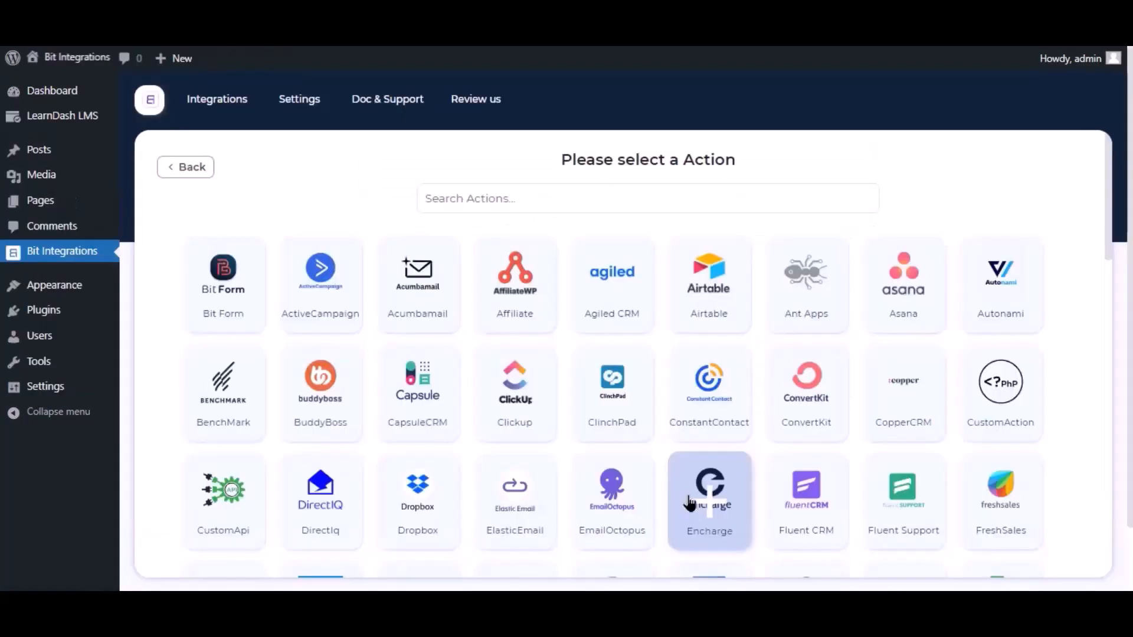
click(543, 186)
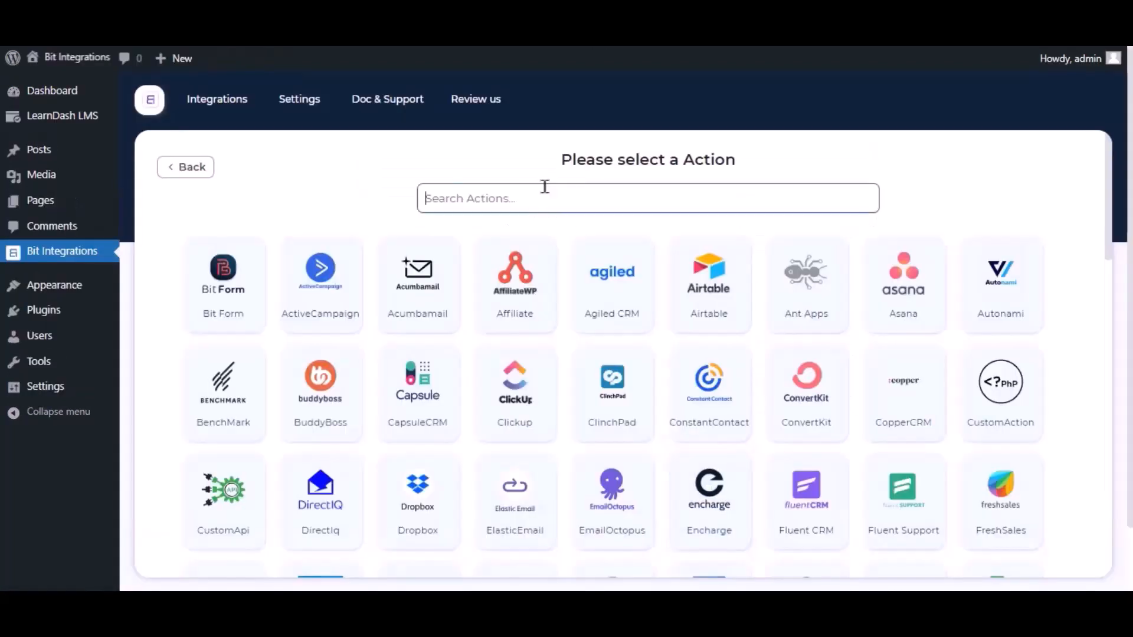
- Choose CapsuleCRM as the action app, keep the integration name CapsuleCRM, and switch to Capsule CRM
text(capsul)
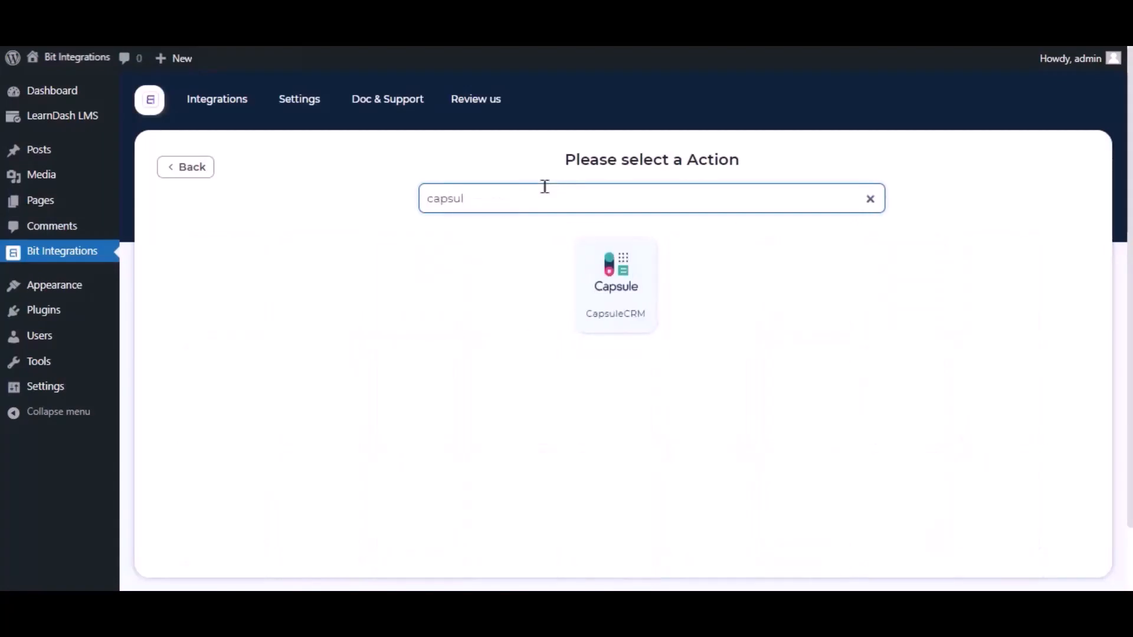
click(597, 284)
click(270, 275)
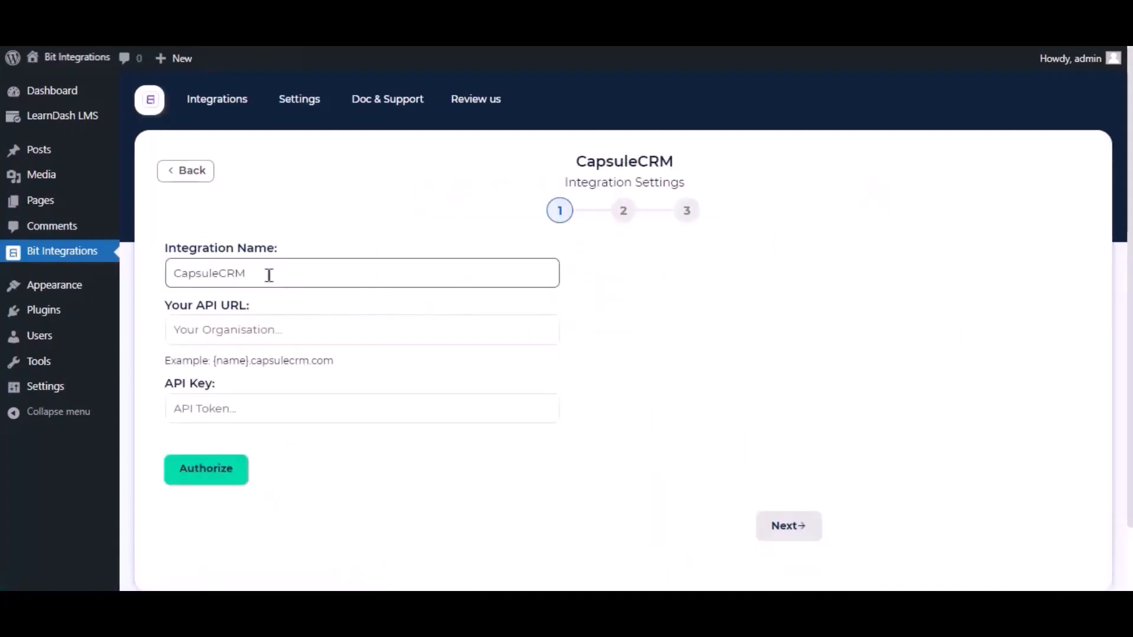
drag(269, 275, 164, 283)
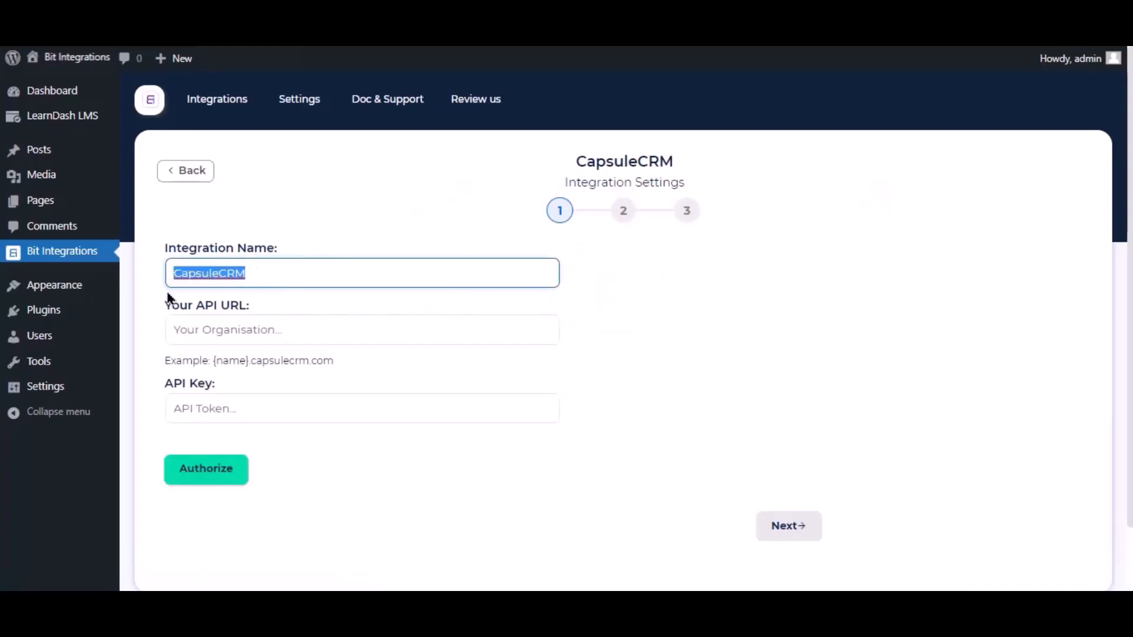
click(319, 296)
click(397, 329)
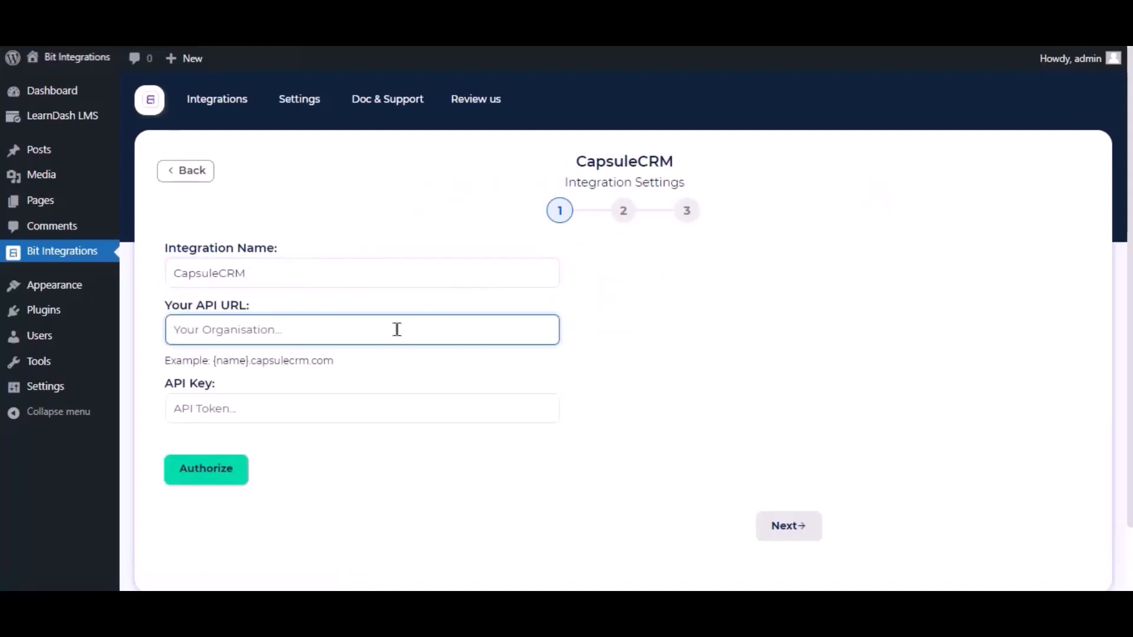
click(317, 24)
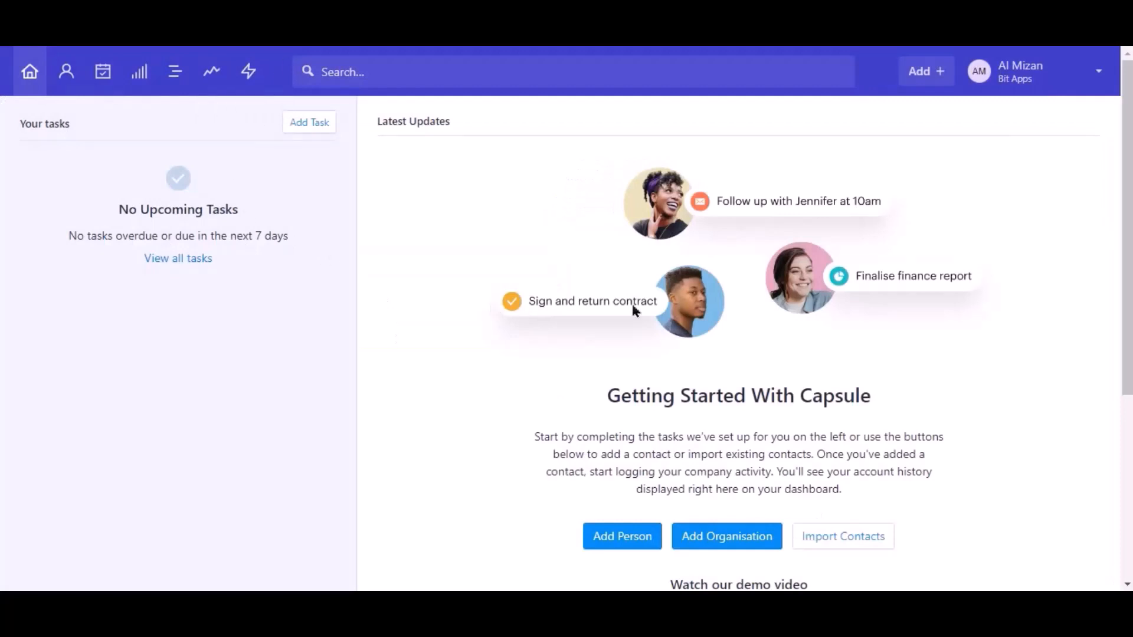
- Copy the site address bit-apps.capsulecrm.com from Capsule CRM's Account settings
click(1040, 79)
click(1032, 145)
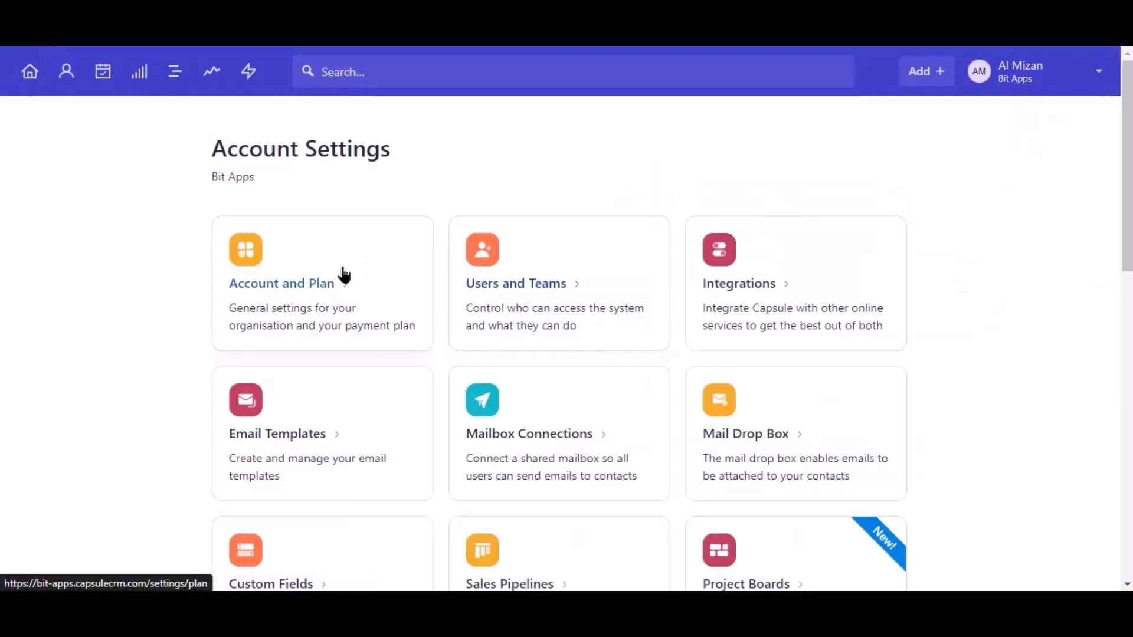
click(344, 275)
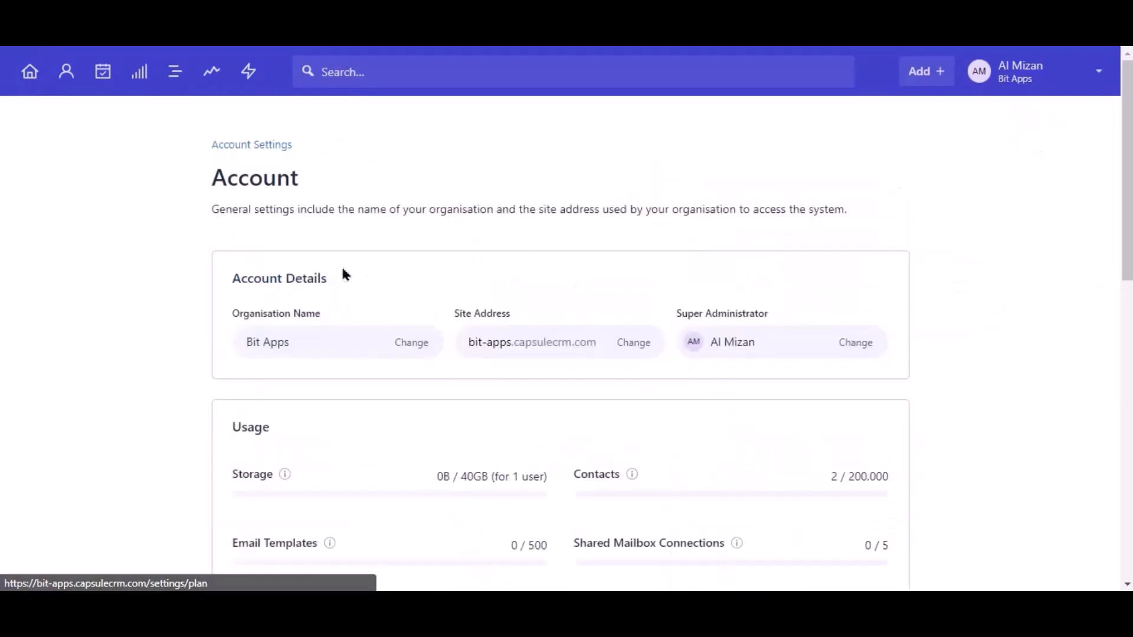
triple_click(512, 336)
right_click(513, 338)
click(526, 348)
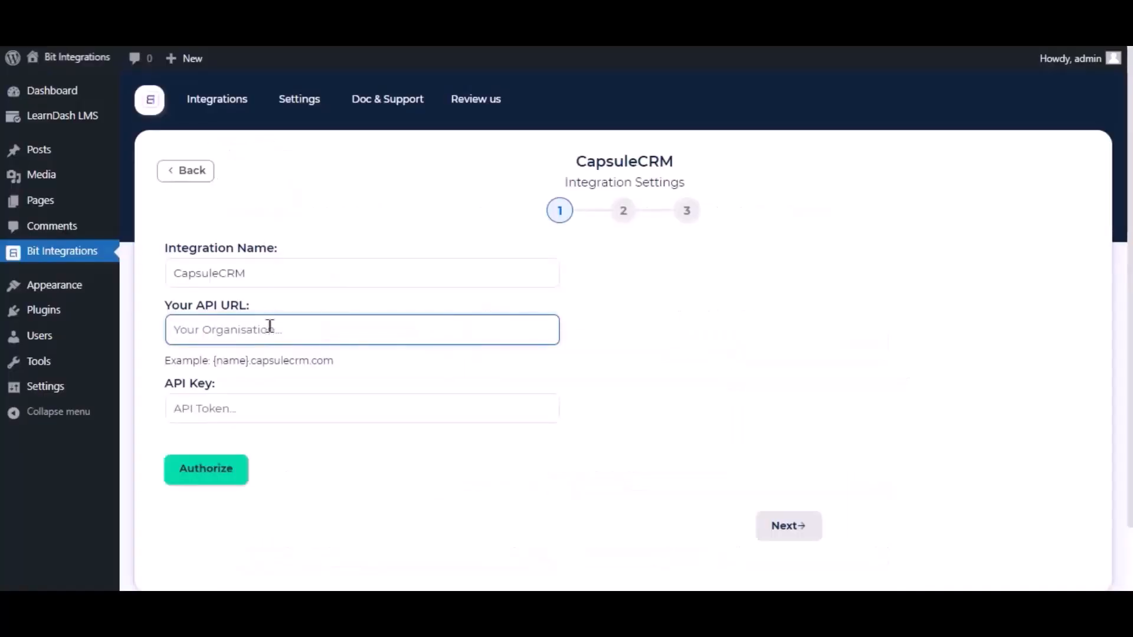
- Paste bit-apps.capsulecrm.com as the Your API URL and select the API token hint
right_click(269, 326)
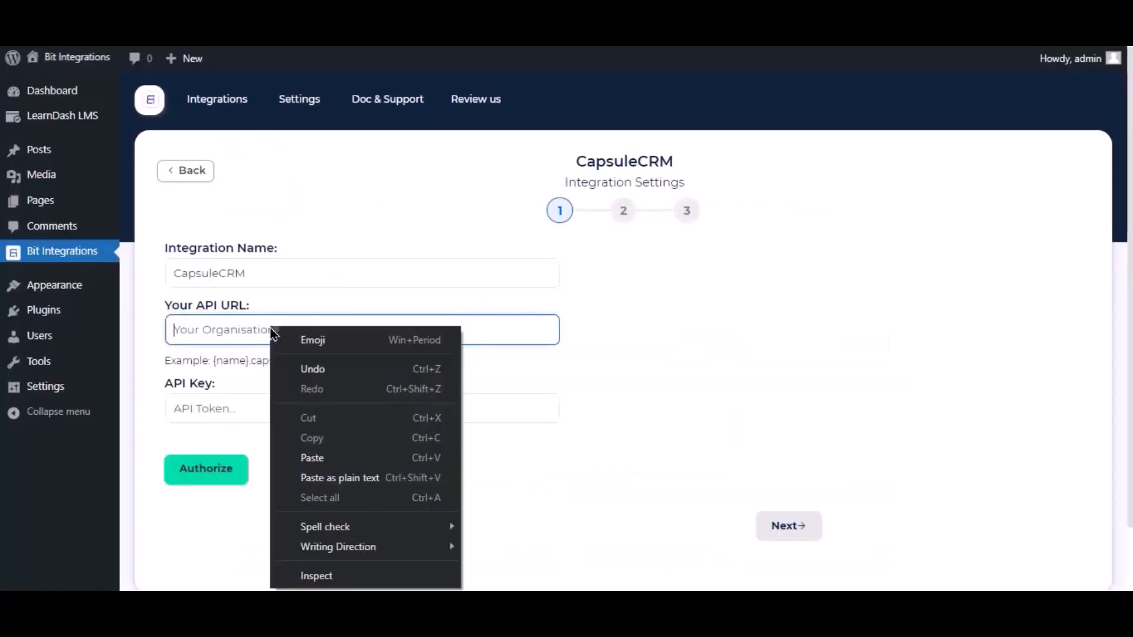
click(313, 458)
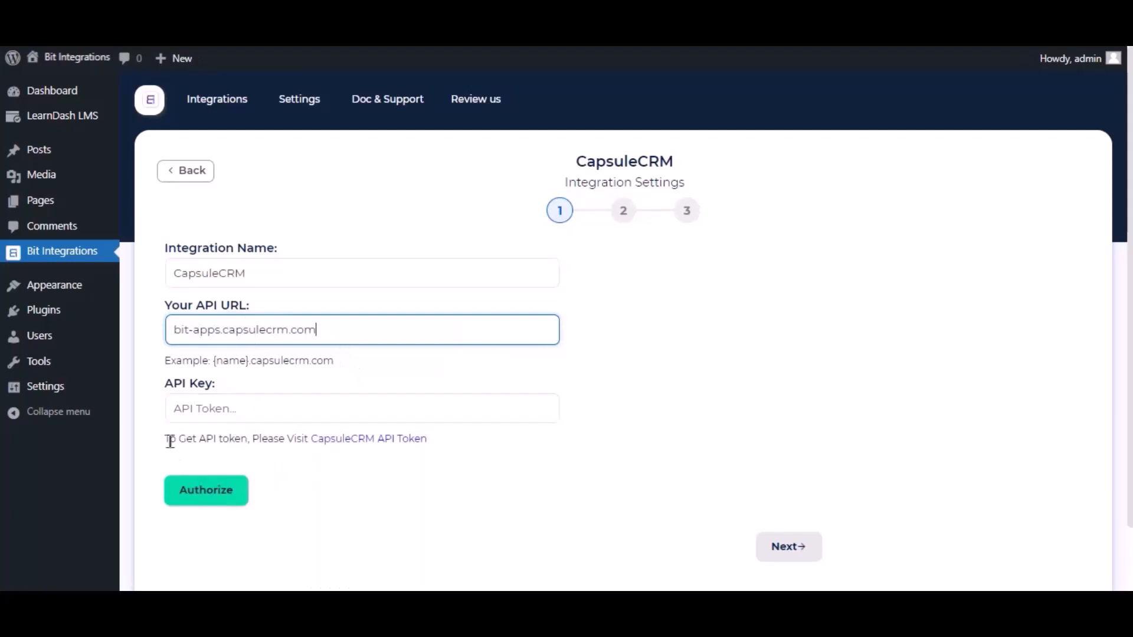
drag(170, 441, 248, 440)
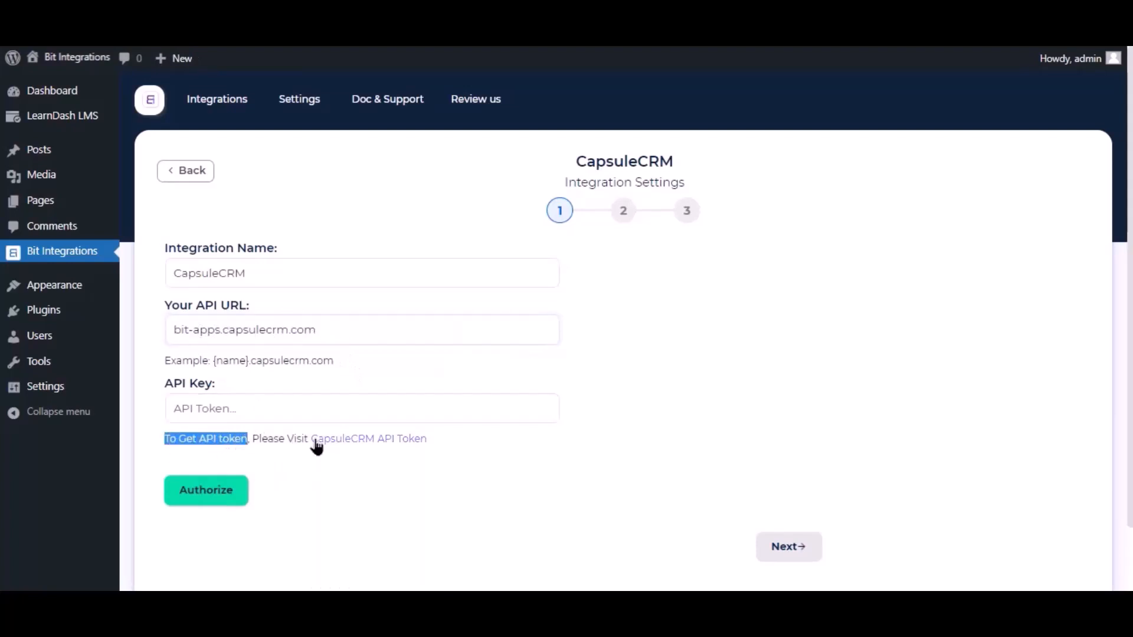
- Generate a Capsule API token 'For Bit Integrations' with both scopes ticked, and copy it
click(355, 440)
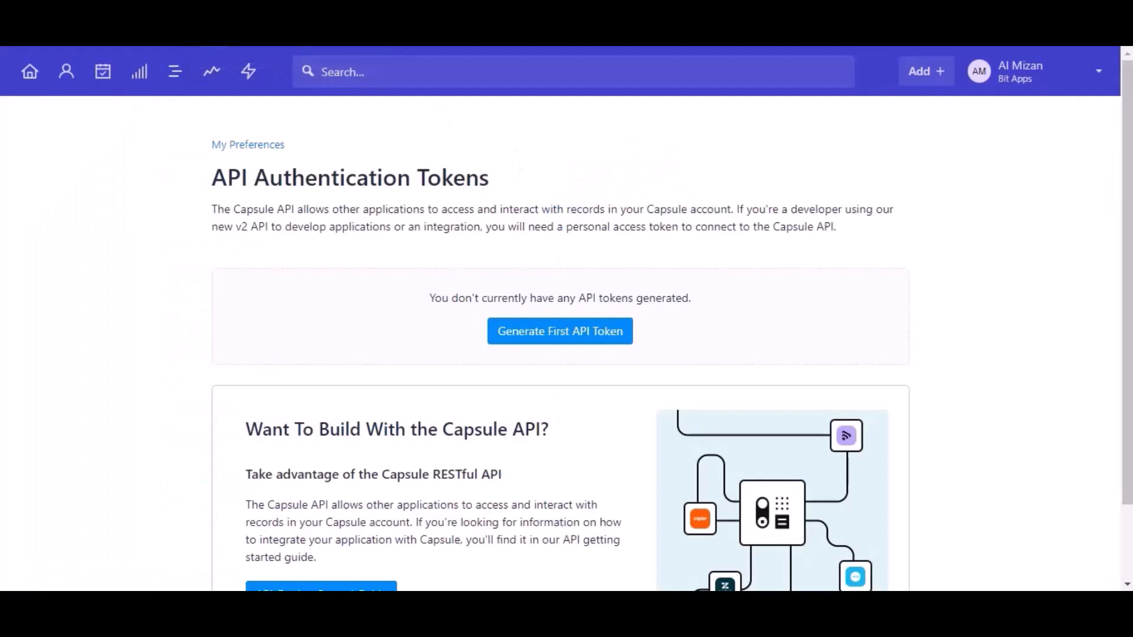
click(561, 329)
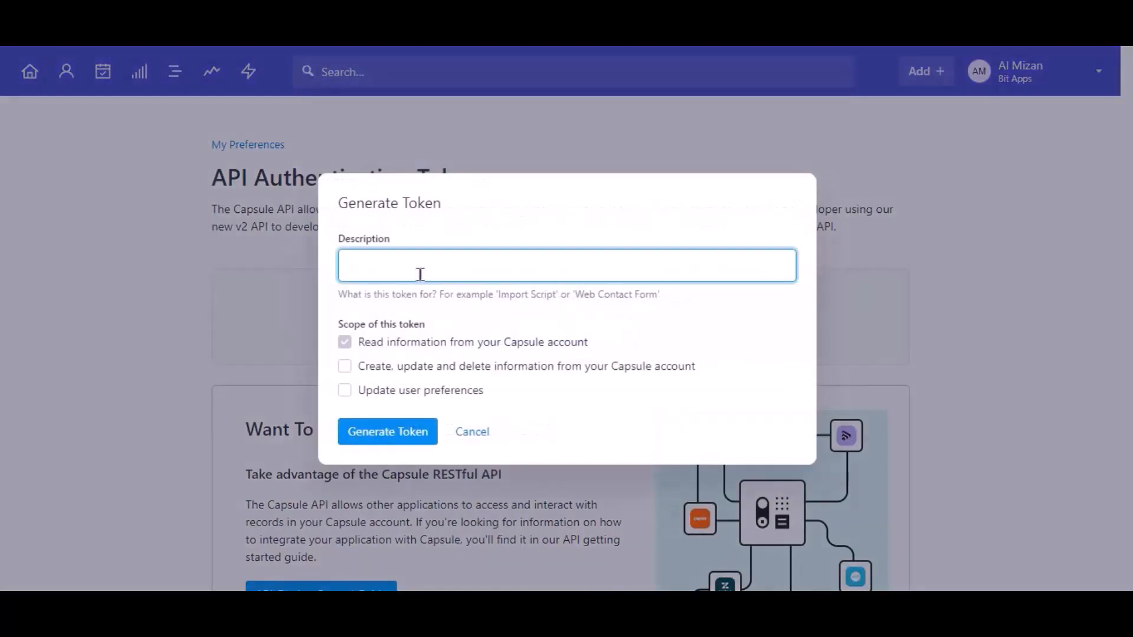
text(For Bit Integrations)
click(392, 367)
click(399, 394)
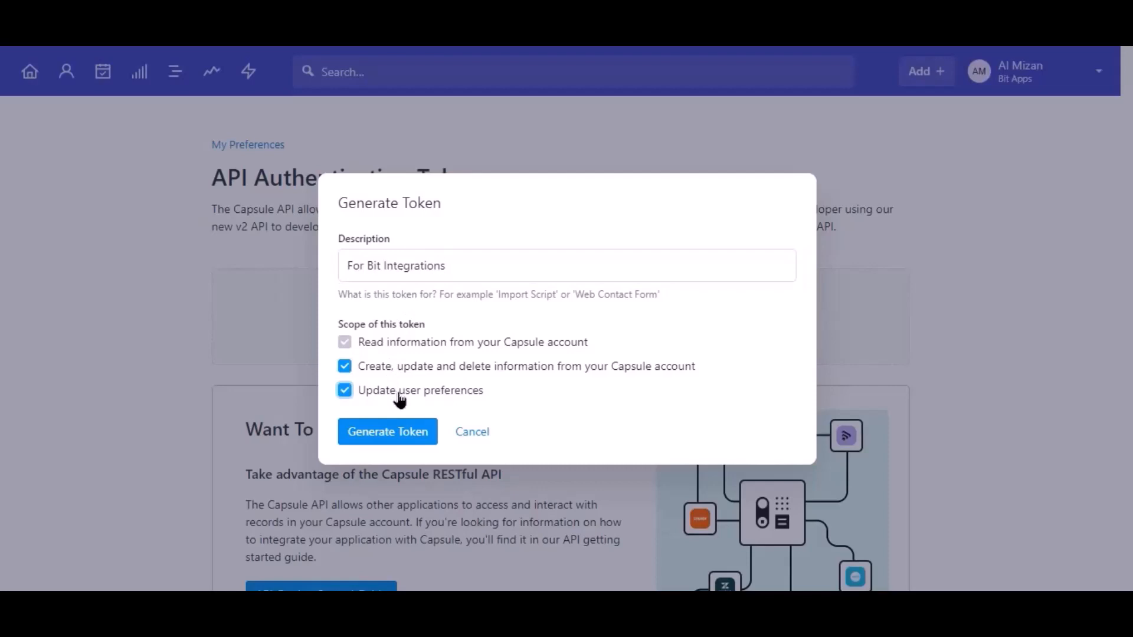
click(391, 437)
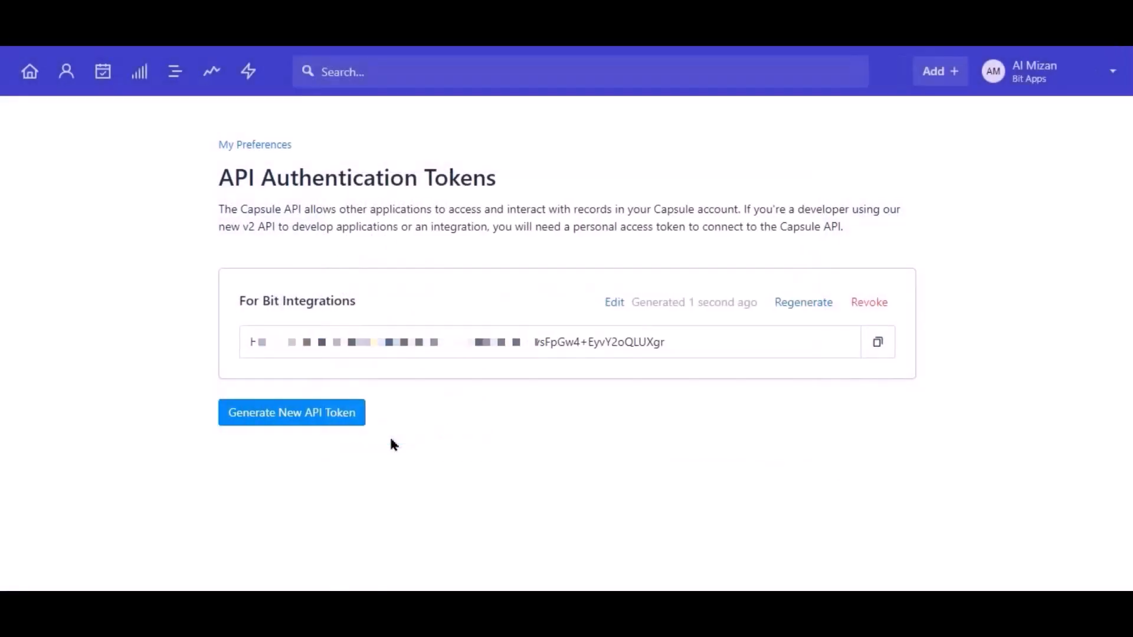
click(878, 344)
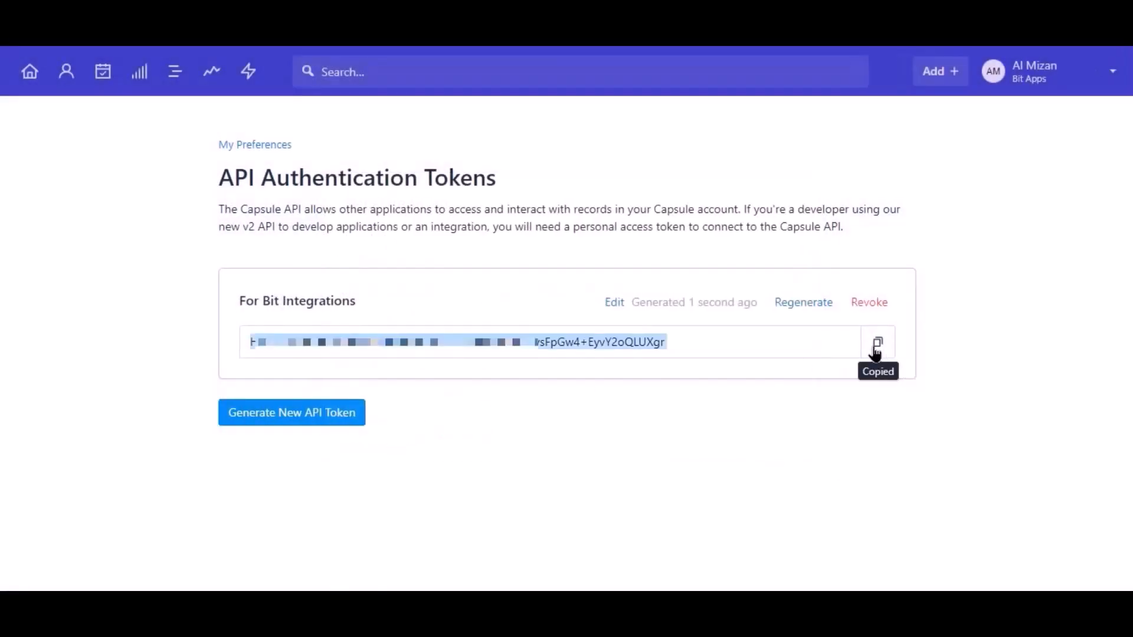
click(195, 30)
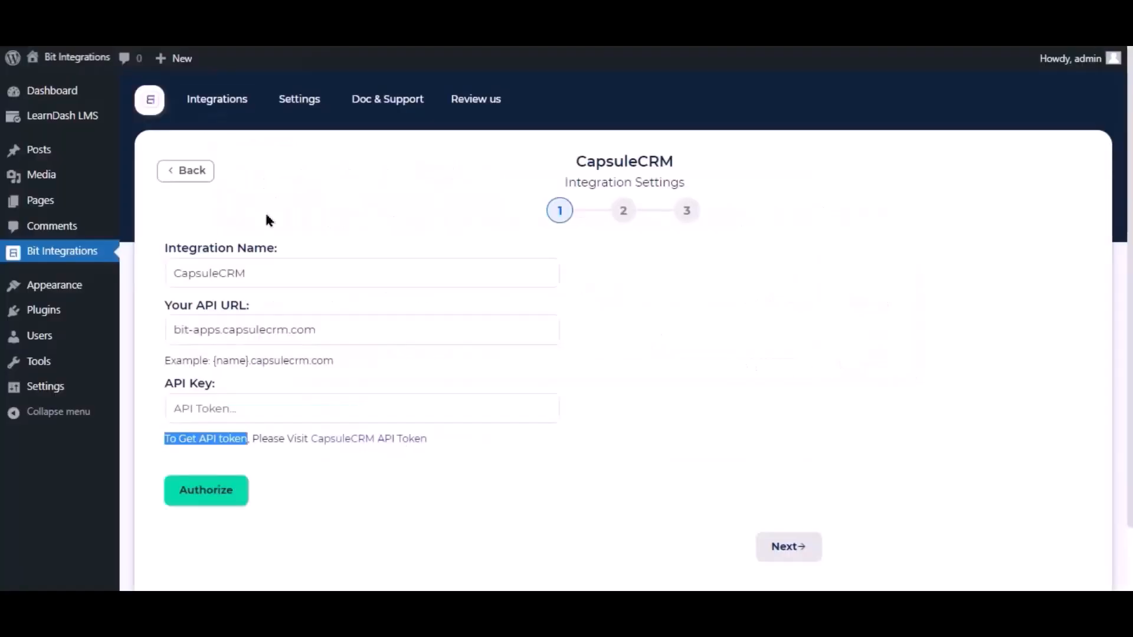
- Paste the Capsule token as the API Key, authorize CapsuleCRM, and proceed to the next step
click(299, 406)
key(ctrl+v)
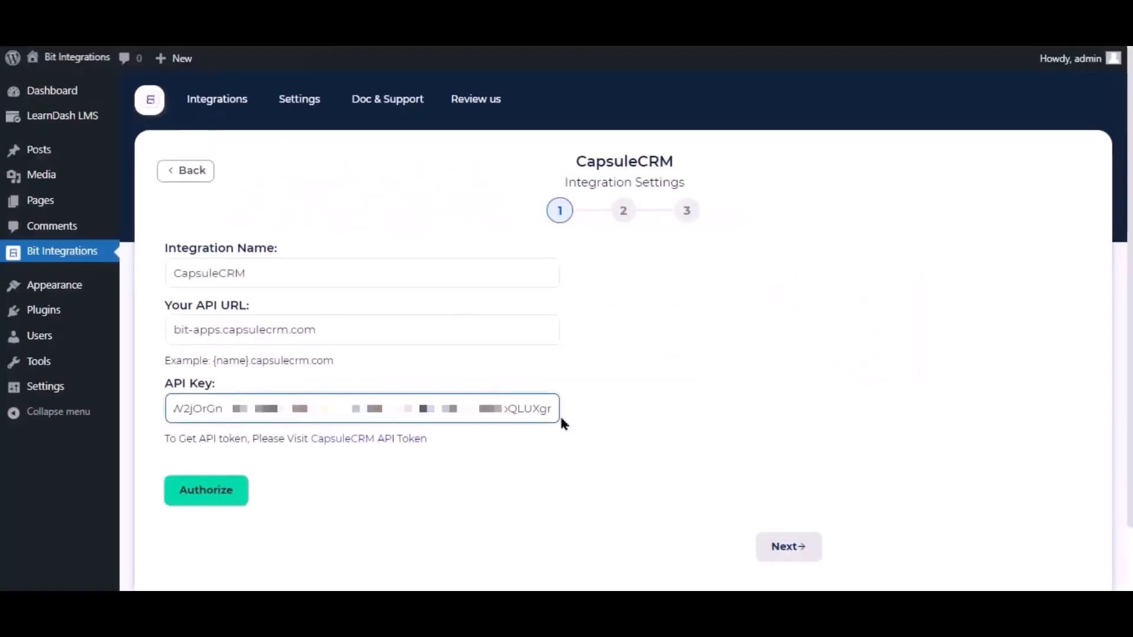
click(552, 440)
click(223, 490)
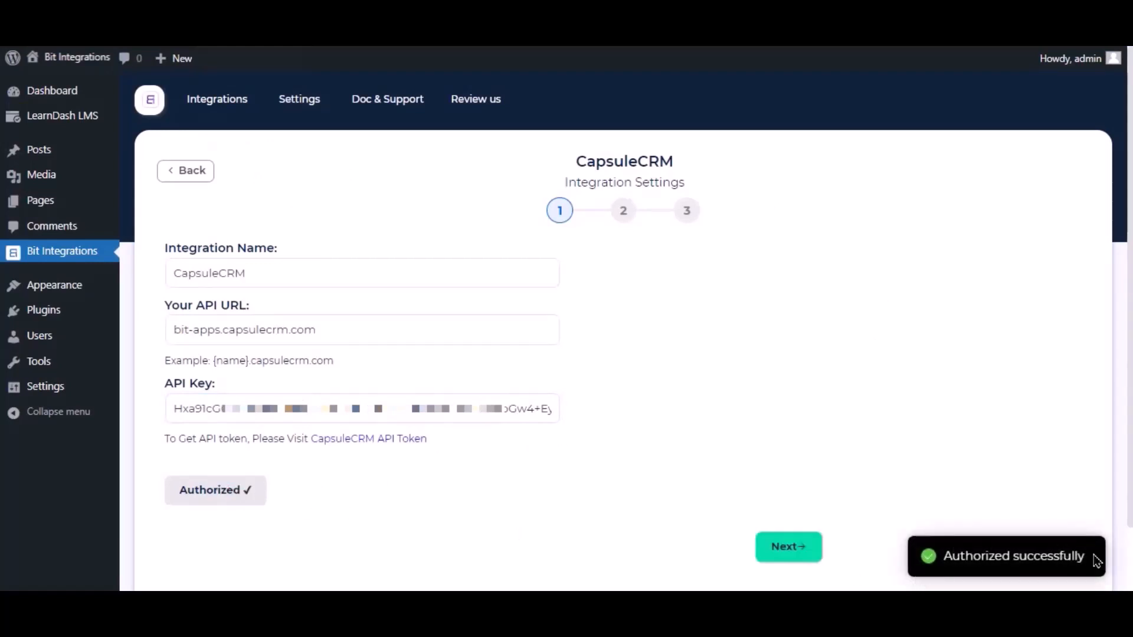
click(798, 561)
- Choose the Create Person action and map the Nickname form field to First Name
scroll(362, 207, down, 2)
click(361, 203)
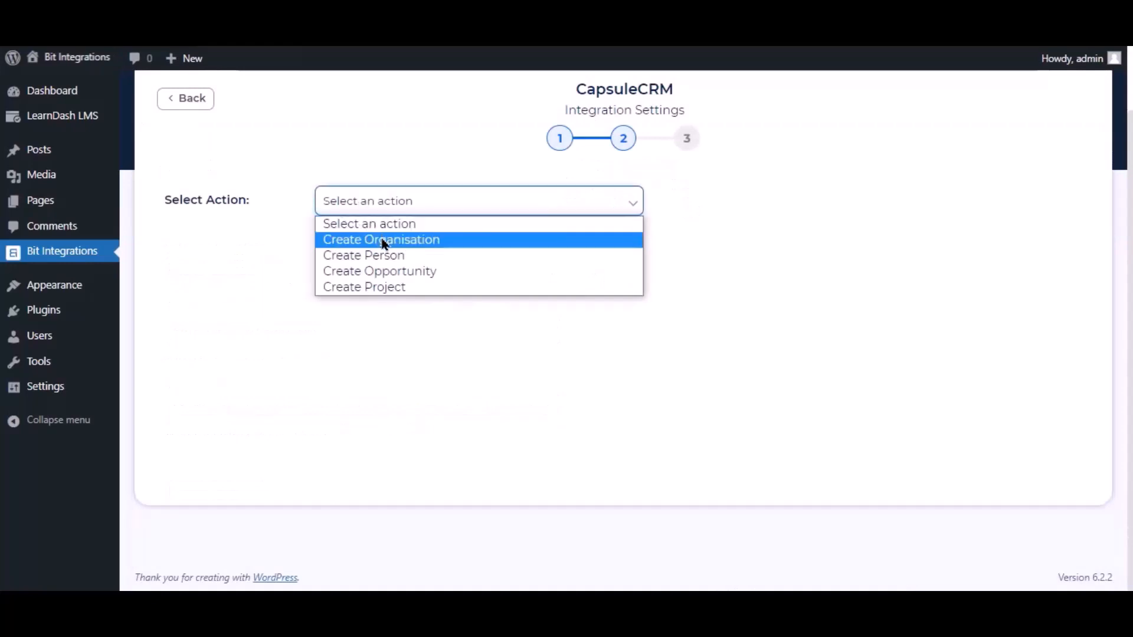
click(384, 256)
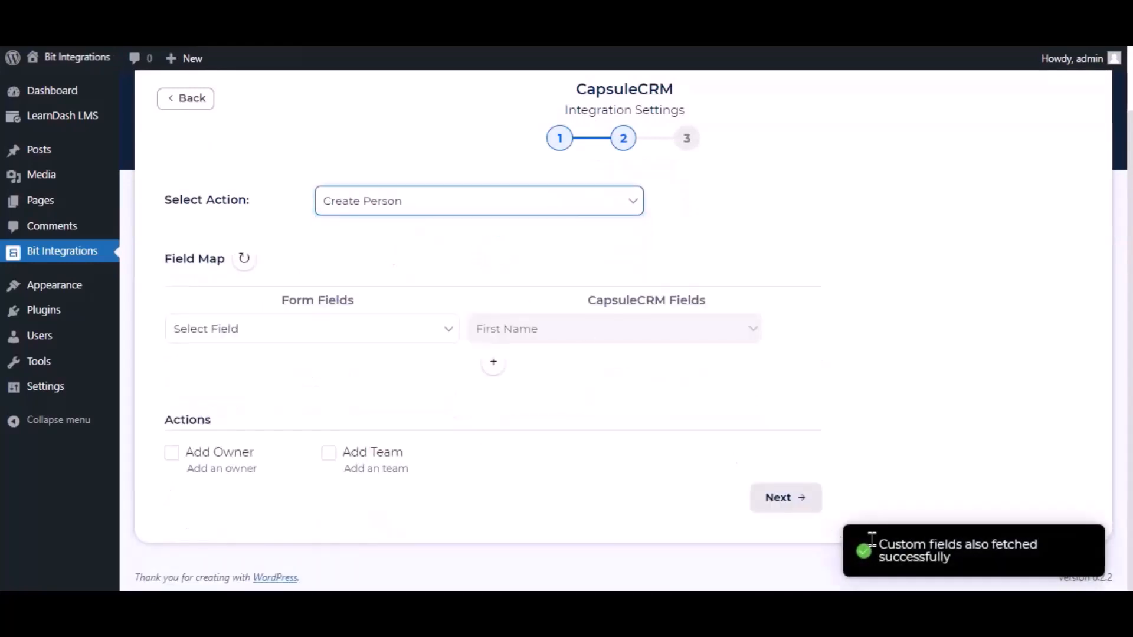
click(405, 337)
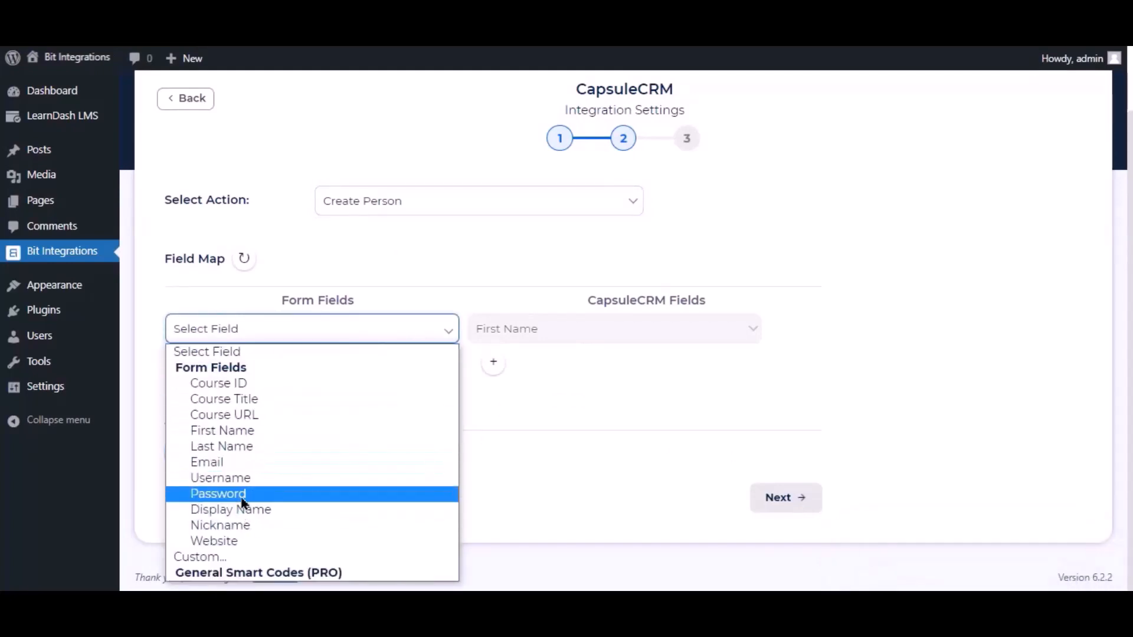
click(241, 525)
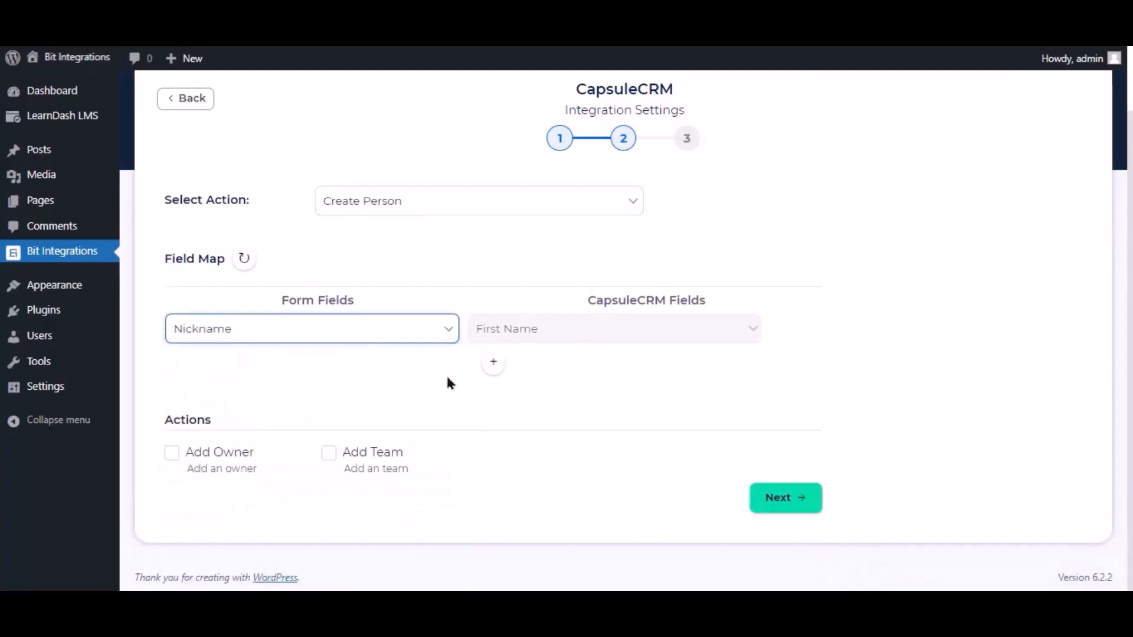
- Add a mapping row linking the Email form field to CapsuleCRM Email
click(494, 361)
click(527, 368)
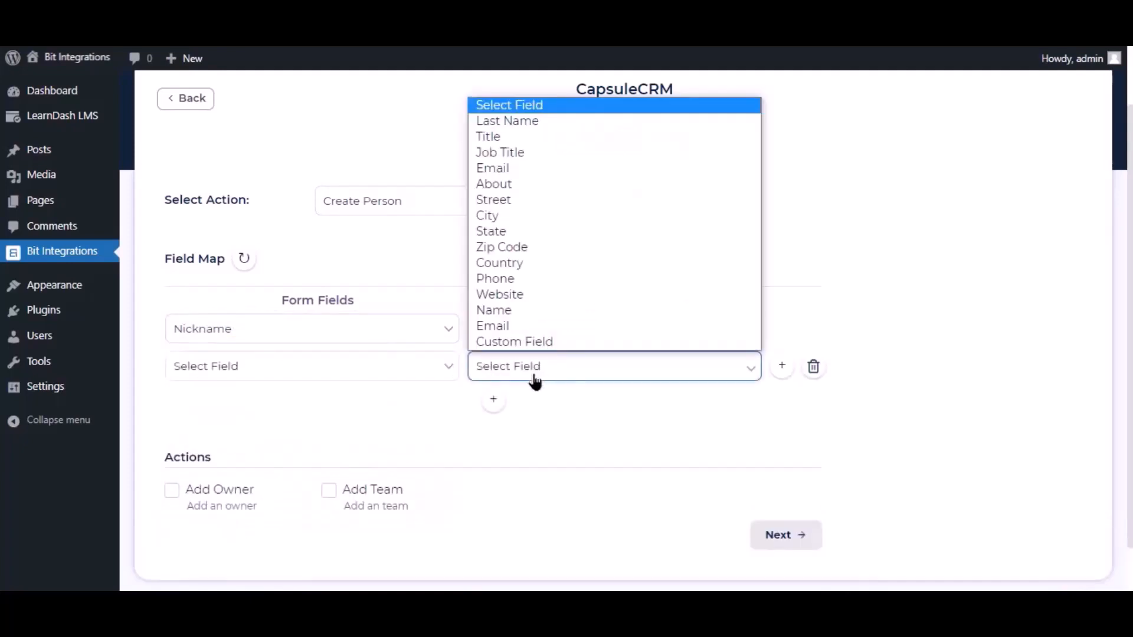
click(518, 175)
click(410, 368)
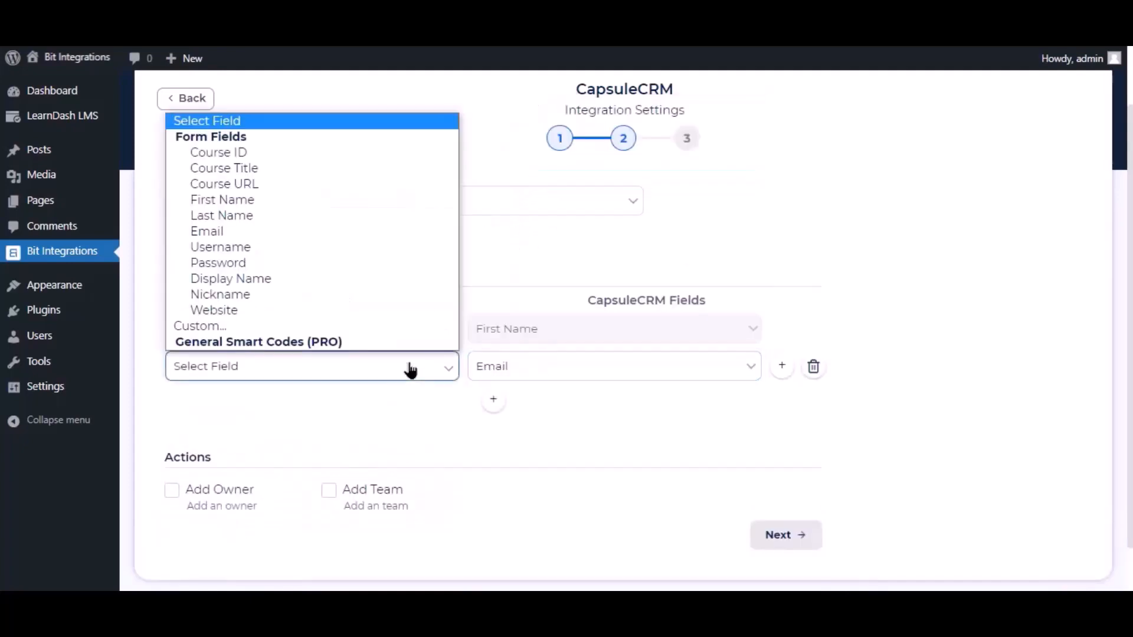
click(220, 232)
- Finish and save the CapsuleCRM integration
scroll(363, 382, down, 1)
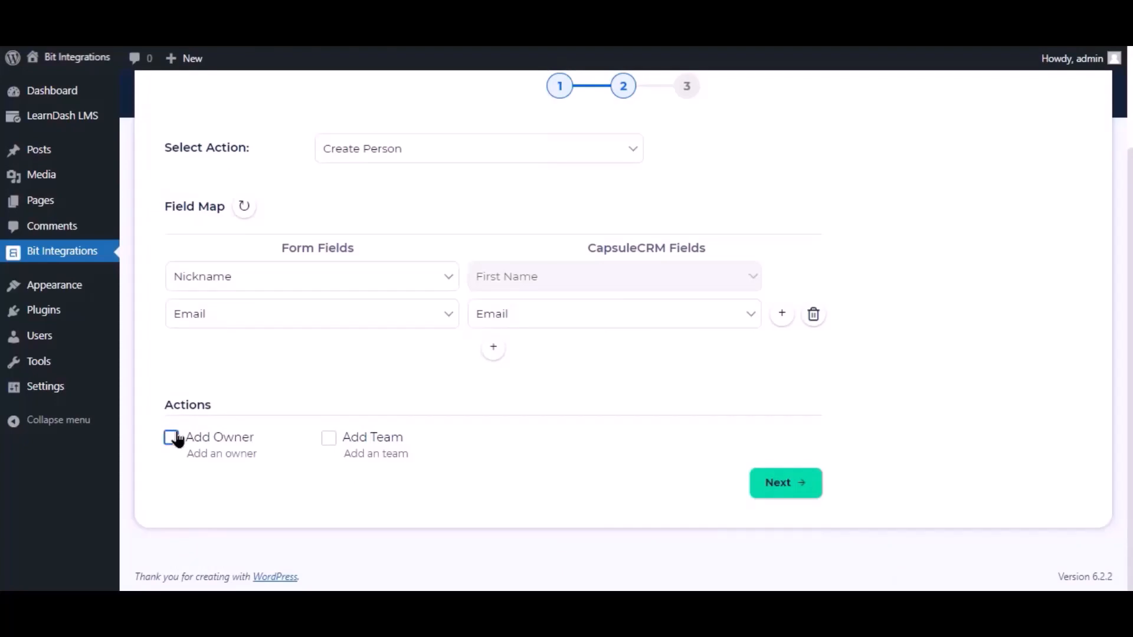
click(803, 483)
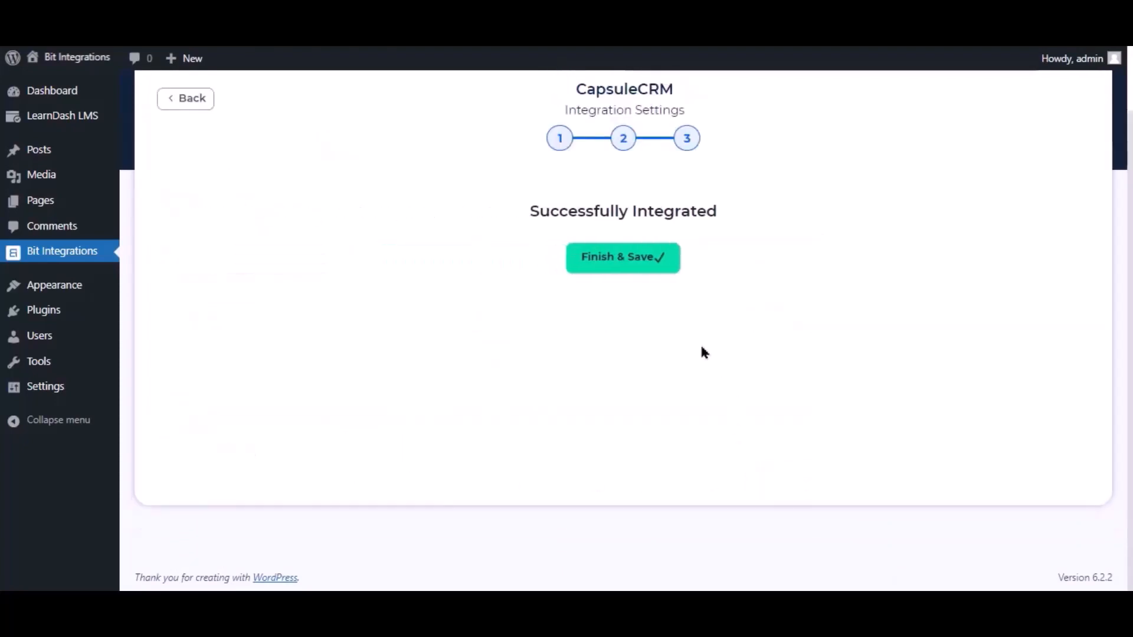
click(649, 260)
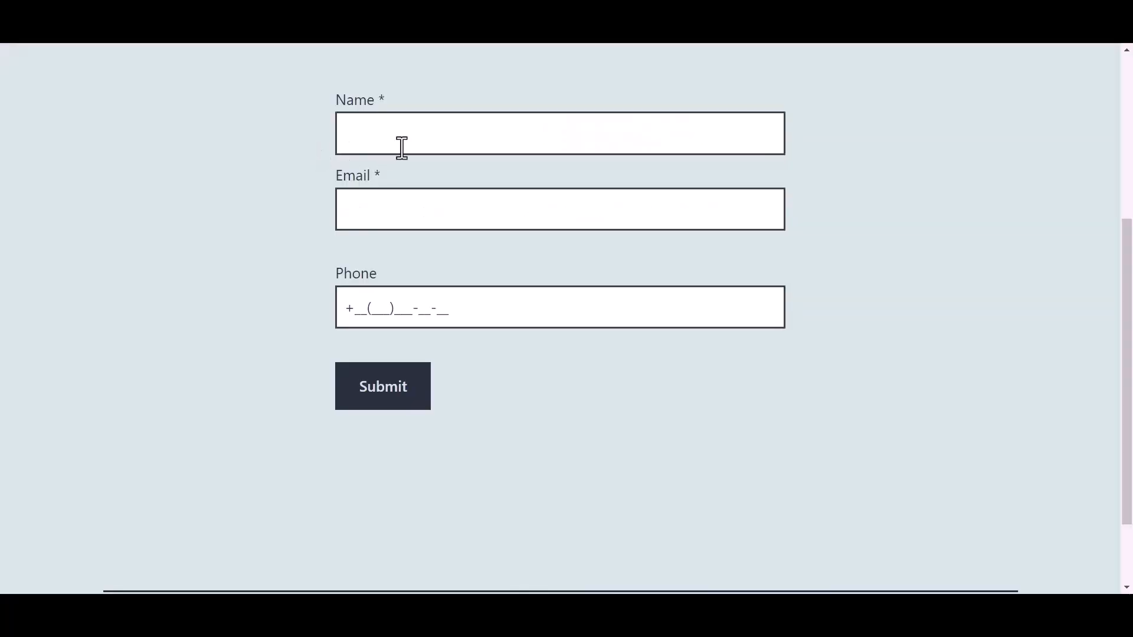
- Fill the front-end form with name 'Bit Integrations', a support e-mail address and a phone number, then submit
click(425, 135)
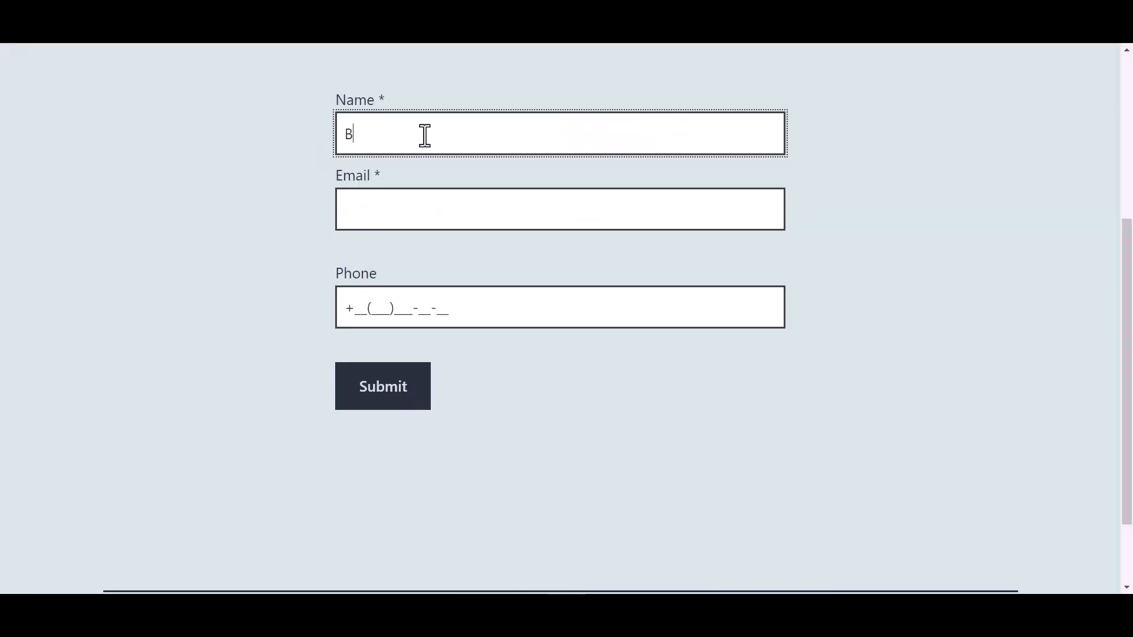
text(Bit In)
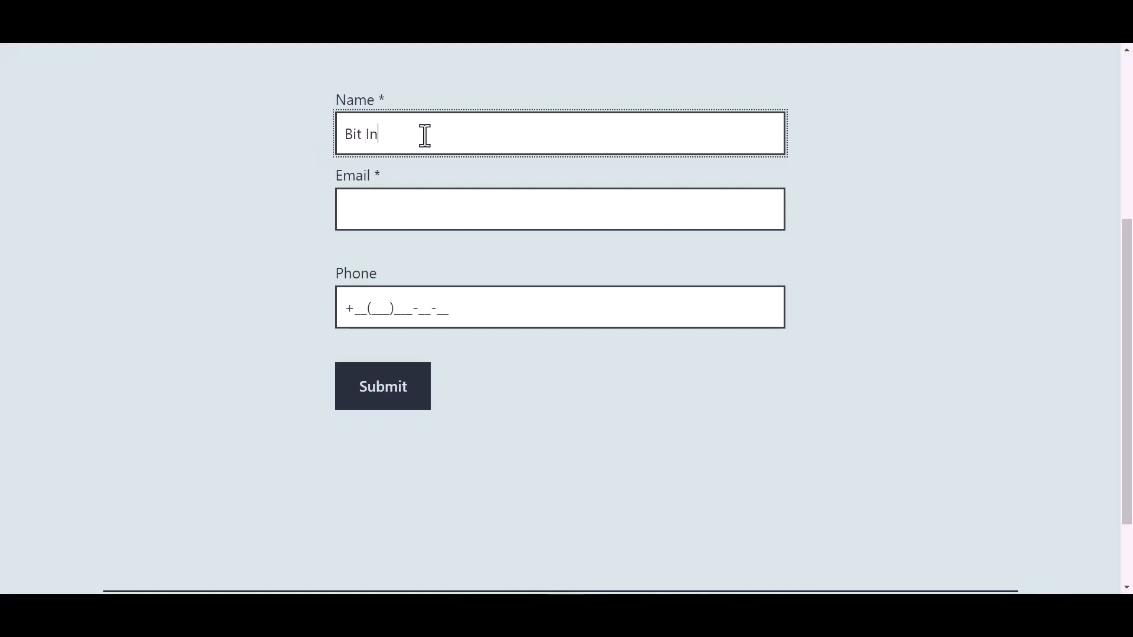
text(tegrations)
click(387, 212)
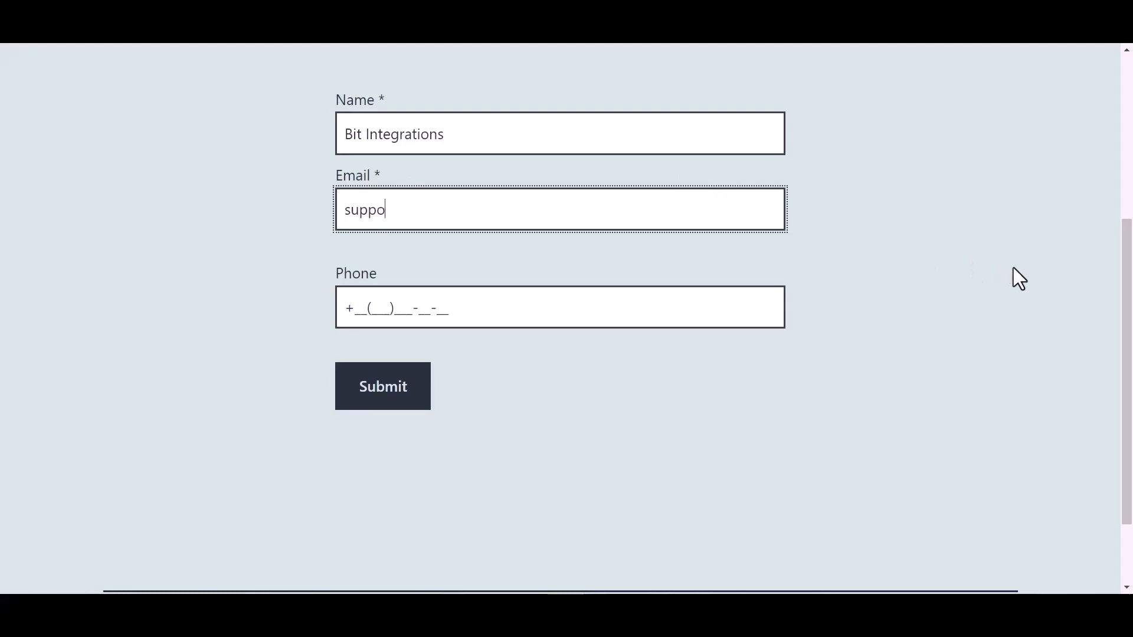
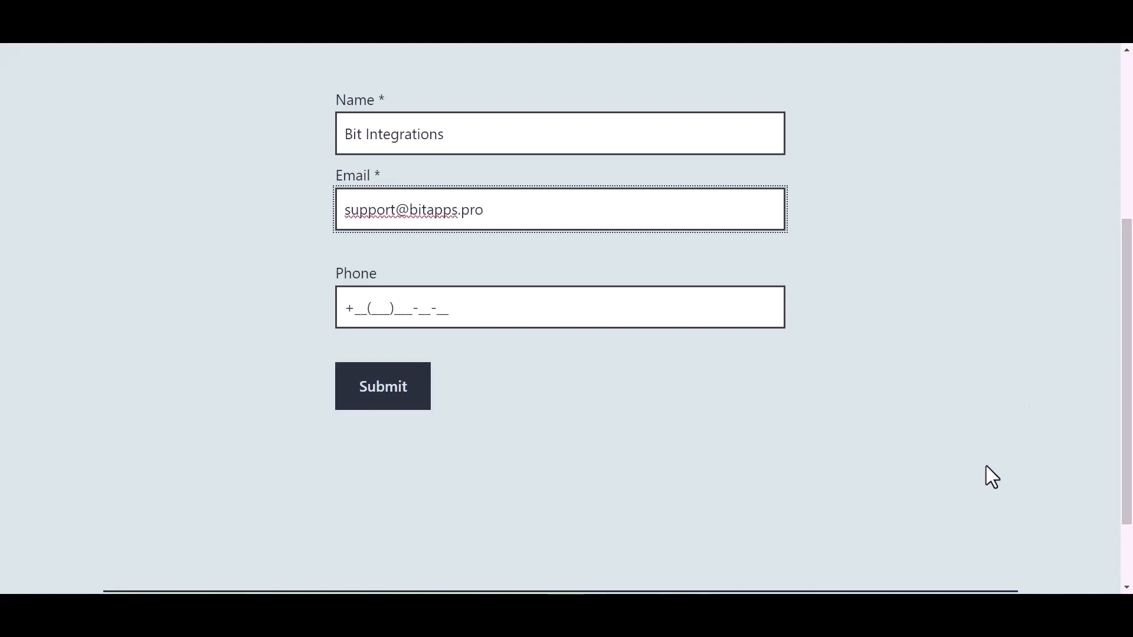
click(437, 308)
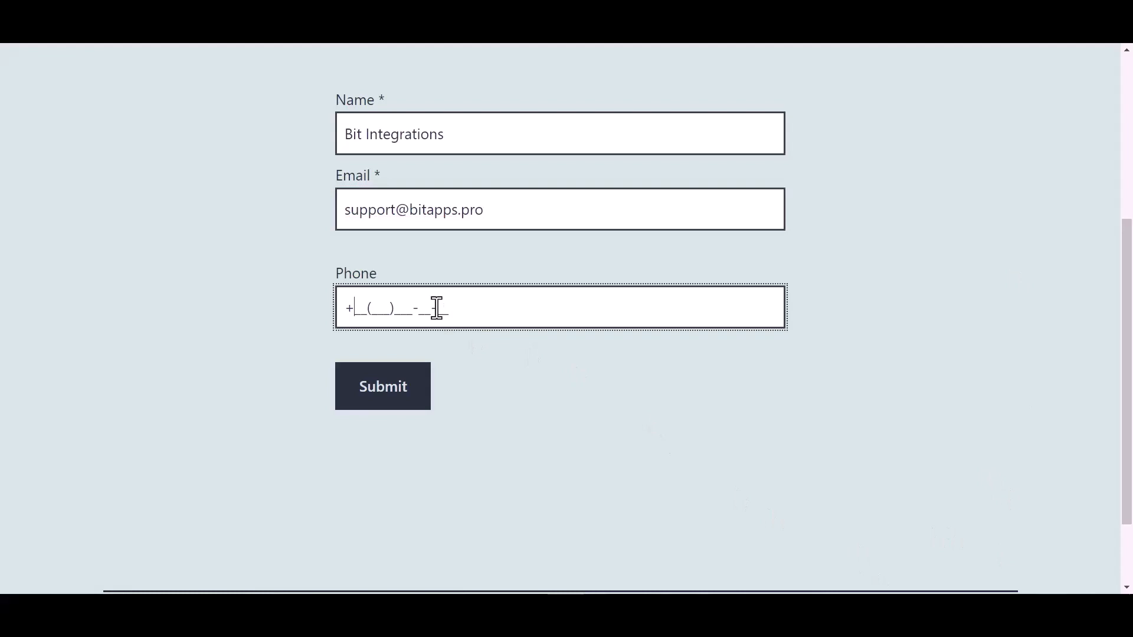
text(44(455)566-6)
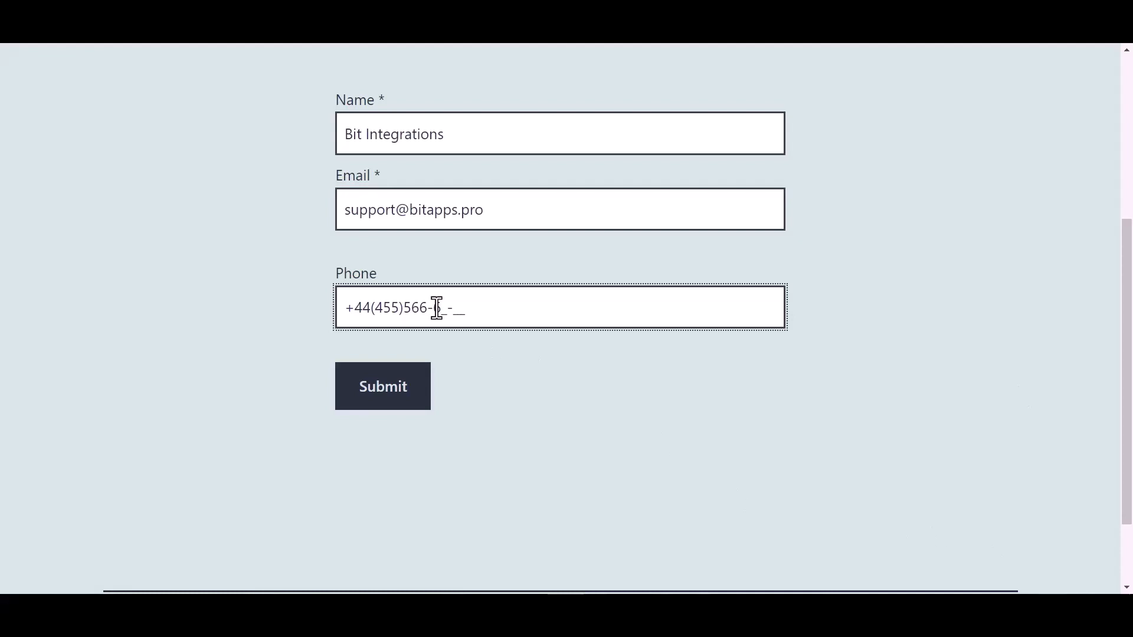
click(391, 397)
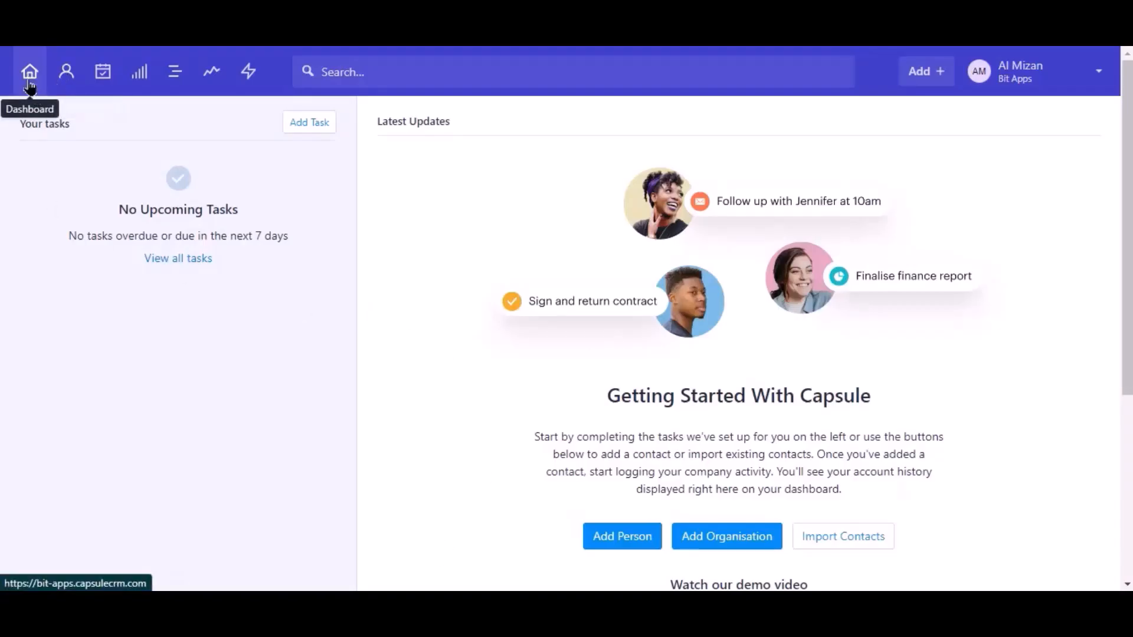
- Go to Capsule CRM's People & Organisations page to look for the new contact
click(75, 80)
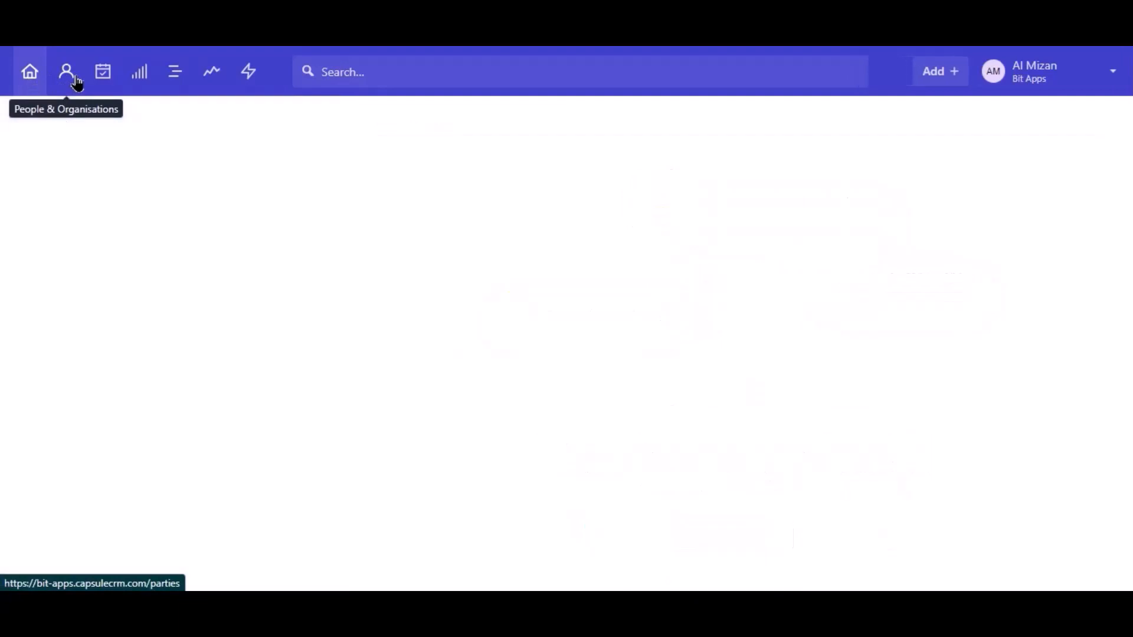